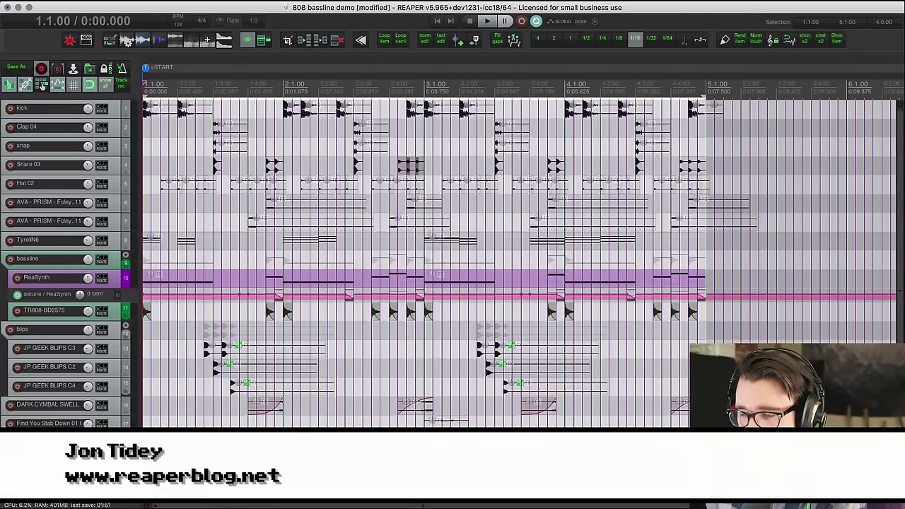
Audition the beat with the bassline folder muted, then with it unmuted.
{"action": "key", "text": "super+Tab"}
{"action": "key", "text": "super+Tab"}
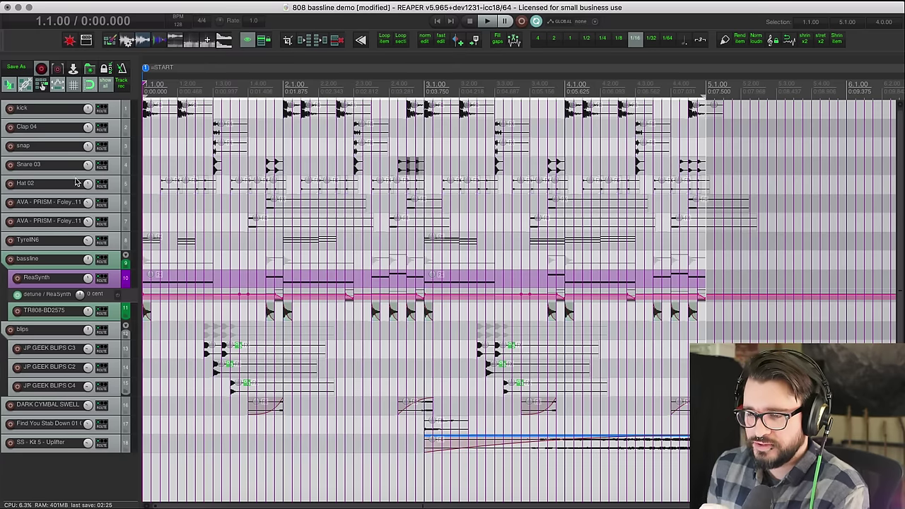
{"action": "left_click", "coordinate": [115, 258]}
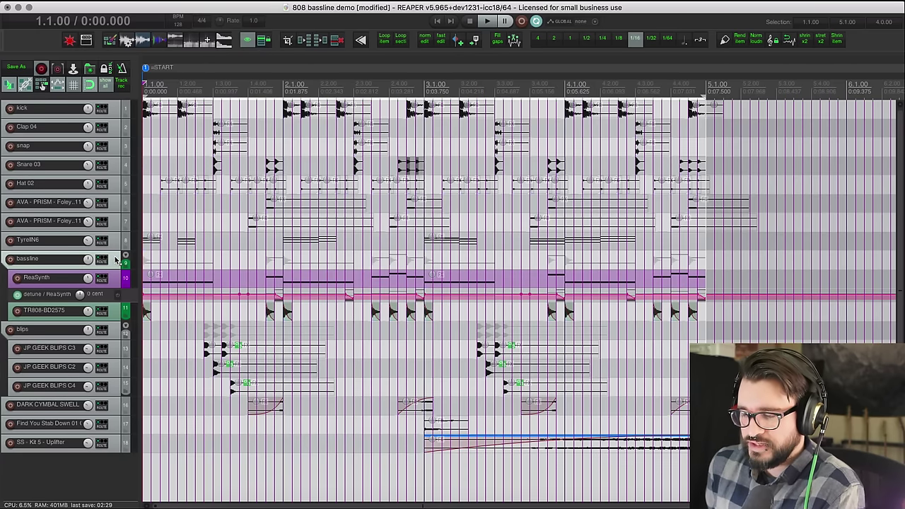
{"action": "left_click", "coordinate": [115, 259]}
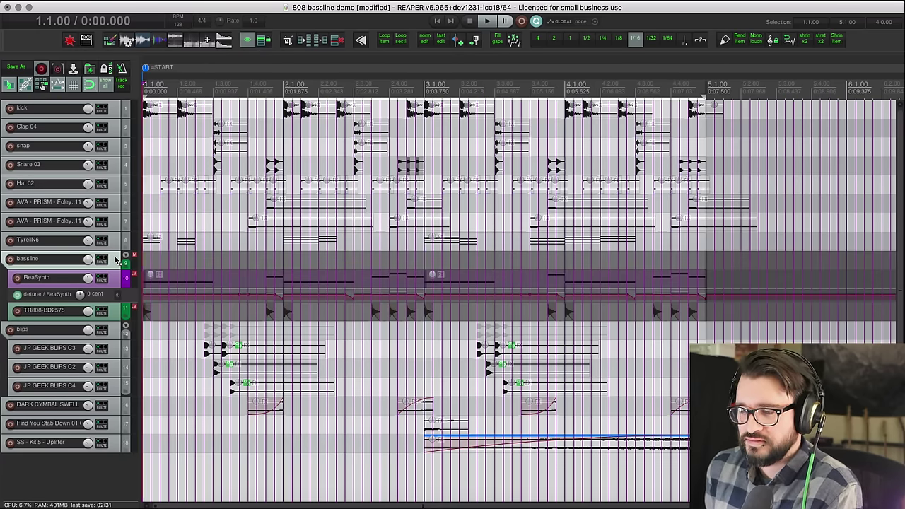
{"action": "key", "text": "space"}
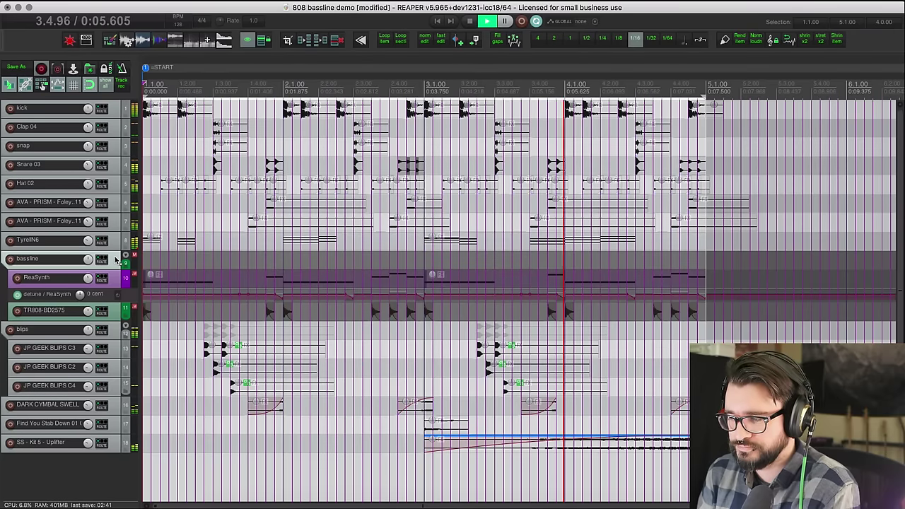
{"action": "key", "text": "space"}
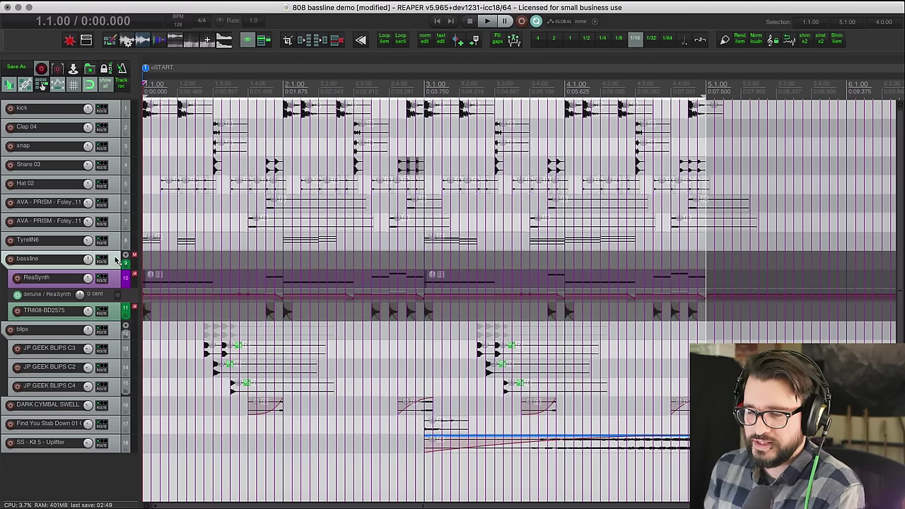
{"action": "left_click", "coordinate": [116, 260]}
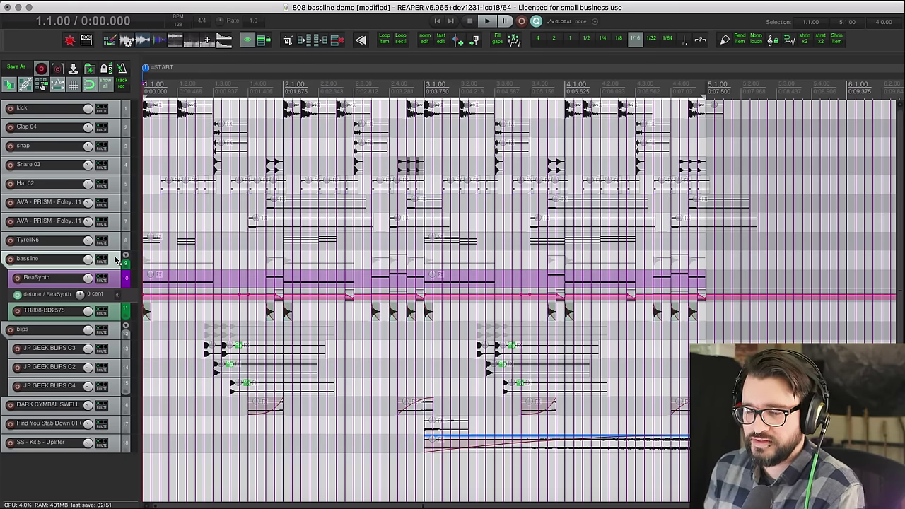
{"action": "key", "text": "space"}
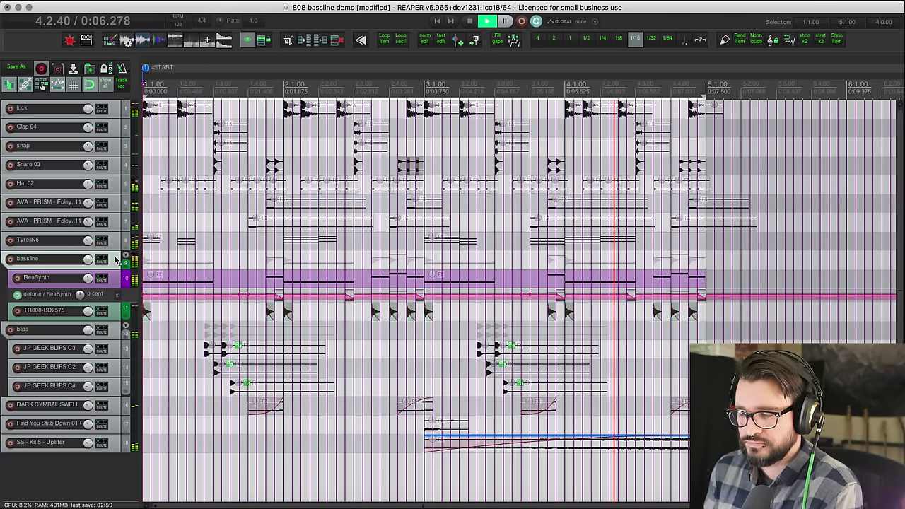
{"action": "key", "text": "space"}
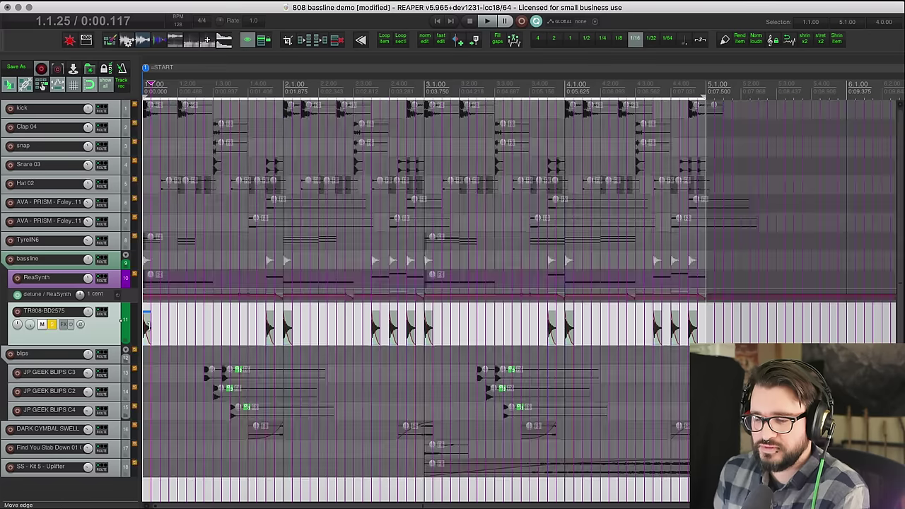
Lengthen the first TR808 kick item to its full sample length and audition it.
{"action": "left_click_drag", "start_coordinate": [146, 321], "coordinate": [258, 323]}
{"action": "scroll", "coordinate": [157, 354], "scroll_direction": "up", "scroll_amount": 3}
{"action": "key", "text": "space"}
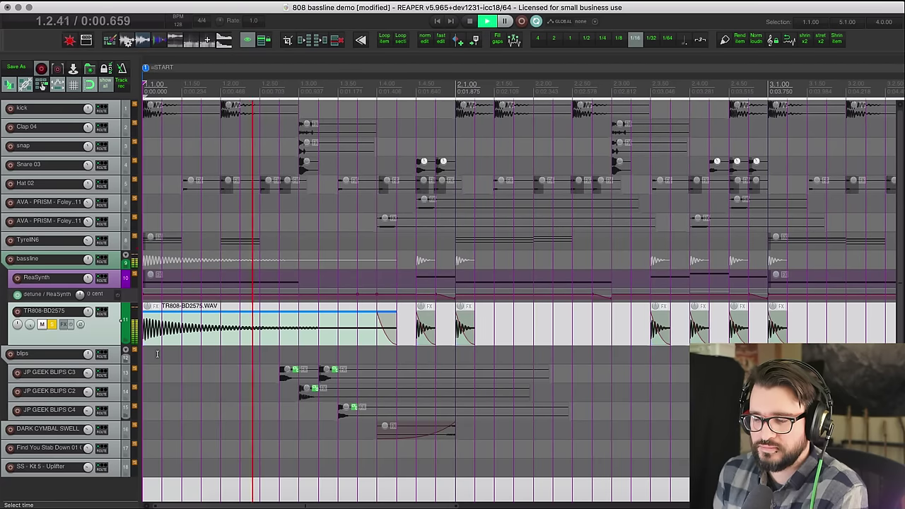
{"action": "key", "text": "space"}
{"action": "key", "text": "space"}
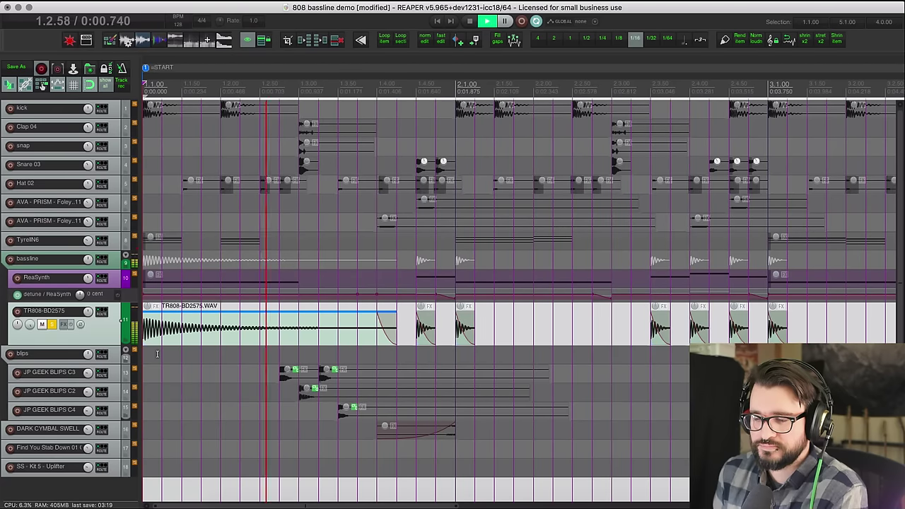
{"action": "key", "text": "space"}
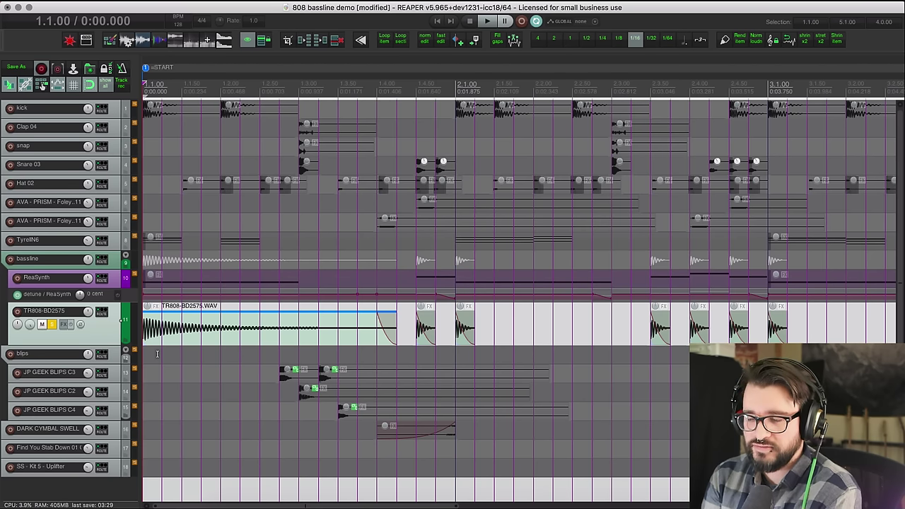
{"action": "key", "text": "space"}
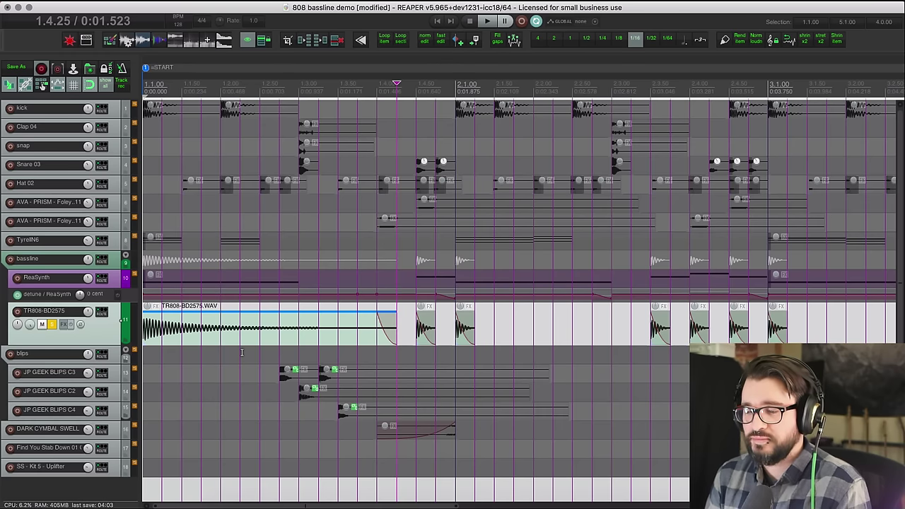
Trim the first TR808 item's end back to 1.1.25 and play the result.
{"action": "left_click", "coordinate": [163, 339]}
{"action": "scroll", "coordinate": [166, 341], "scroll_direction": "up", "scroll_amount": 3}
{"action": "scroll", "coordinate": [169, 345], "scroll_direction": "down", "scroll_amount": 4}
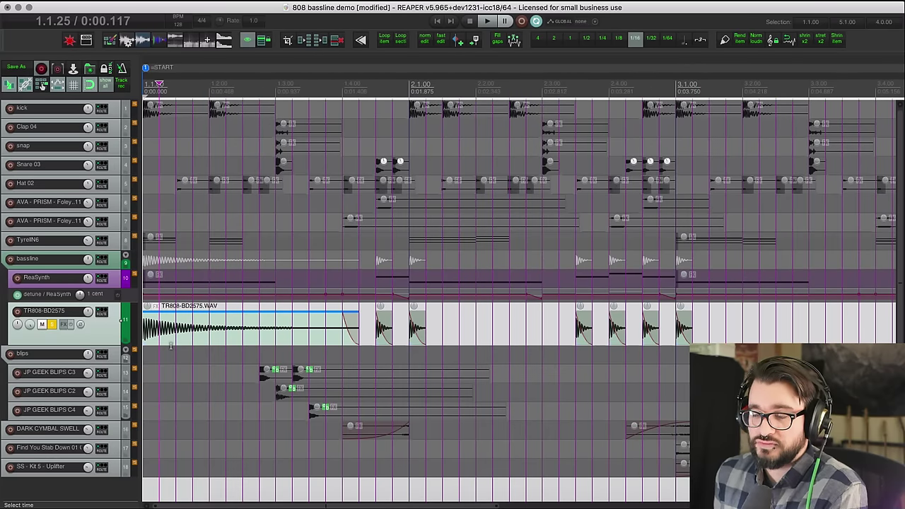
{"action": "left_click_drag", "start_coordinate": [357, 326], "coordinate": [160, 323]}
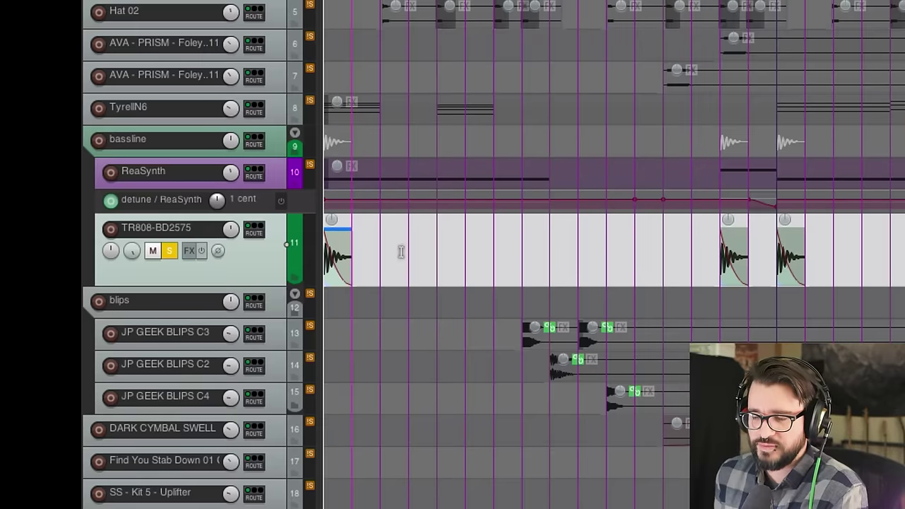
{"action": "scroll", "coordinate": [353, 259], "scroll_direction": "up", "scroll_amount": 5}
{"action": "scroll", "coordinate": [364, 258], "scroll_direction": "left", "scroll_amount": 2}
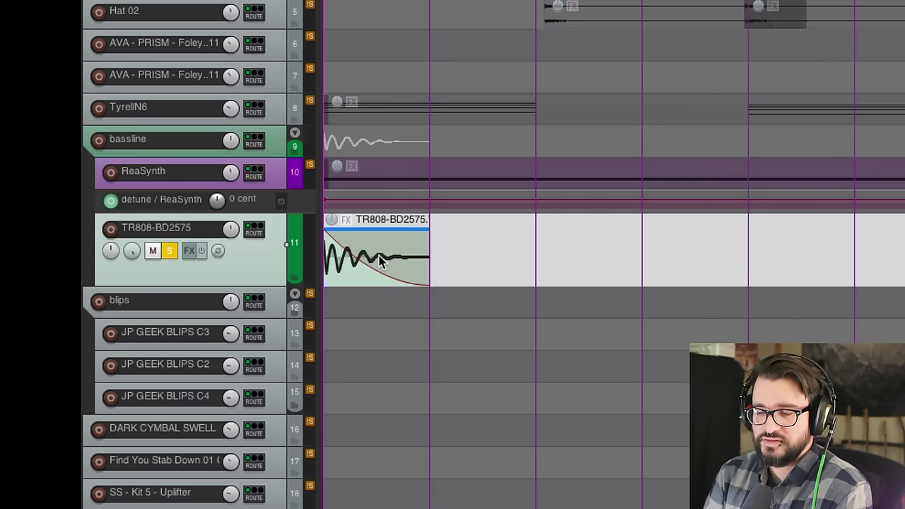
{"action": "key", "text": "space"}
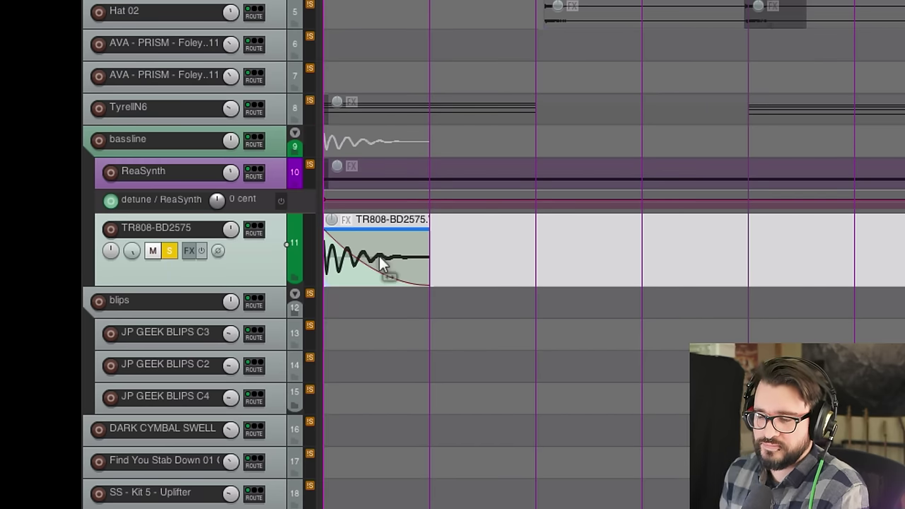
{"action": "scroll", "coordinate": [379, 258], "scroll_direction": "down", "scroll_amount": 3}
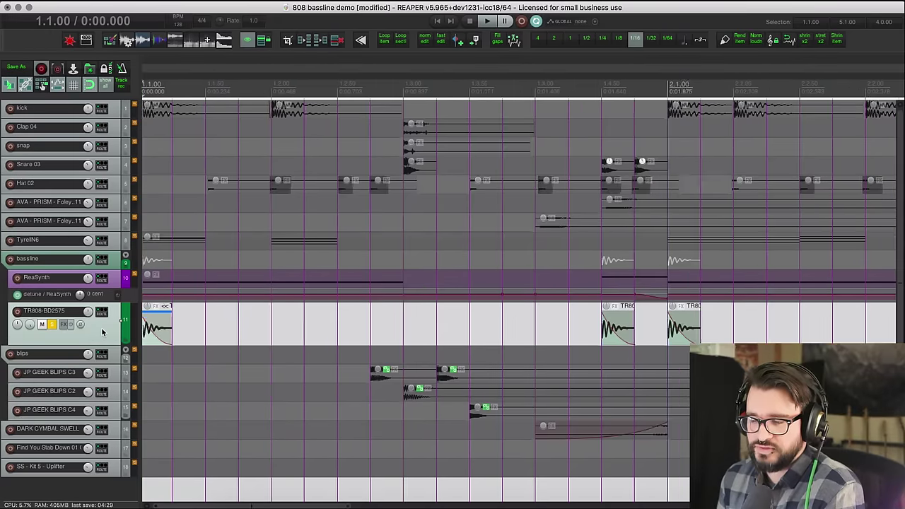
{"action": "scroll", "coordinate": [102, 332], "scroll_direction": "down", "scroll_amount": 1}
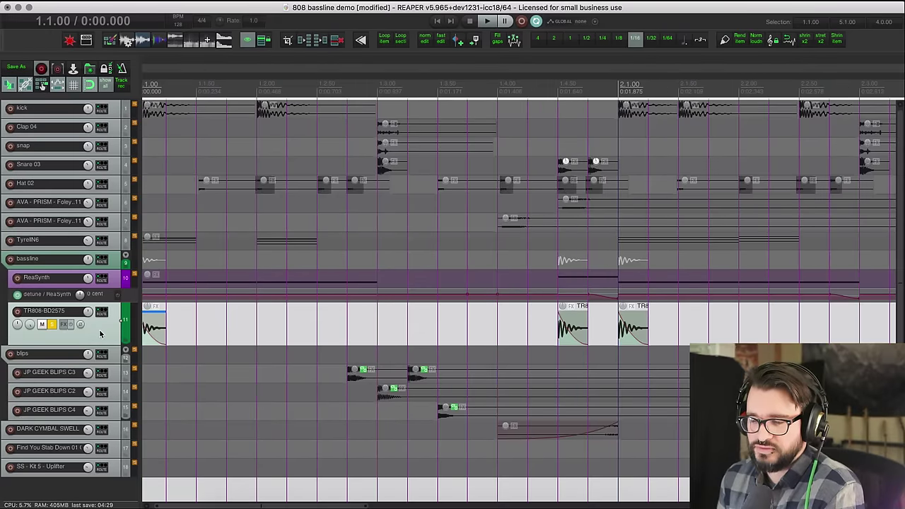
Open and dismiss the TR808 track's effects menu and track options menu.
{"action": "right_click", "coordinate": [64, 326]}
{"action": "mouse_move", "coordinate": [114, 326]}
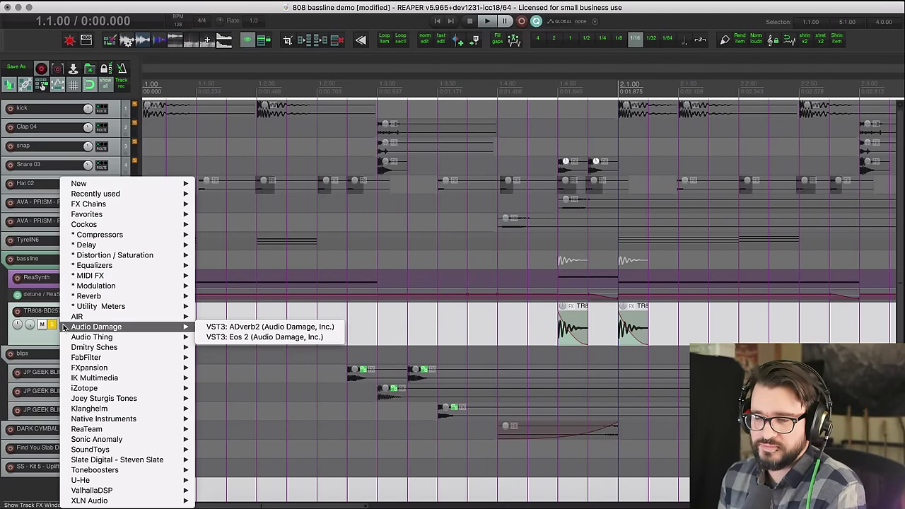
{"action": "left_click", "coordinate": [308, 336]}
{"action": "scroll", "coordinate": [308, 336], "scroll_direction": "down", "scroll_amount": 3}
{"action": "right_click", "coordinate": [79, 325]}
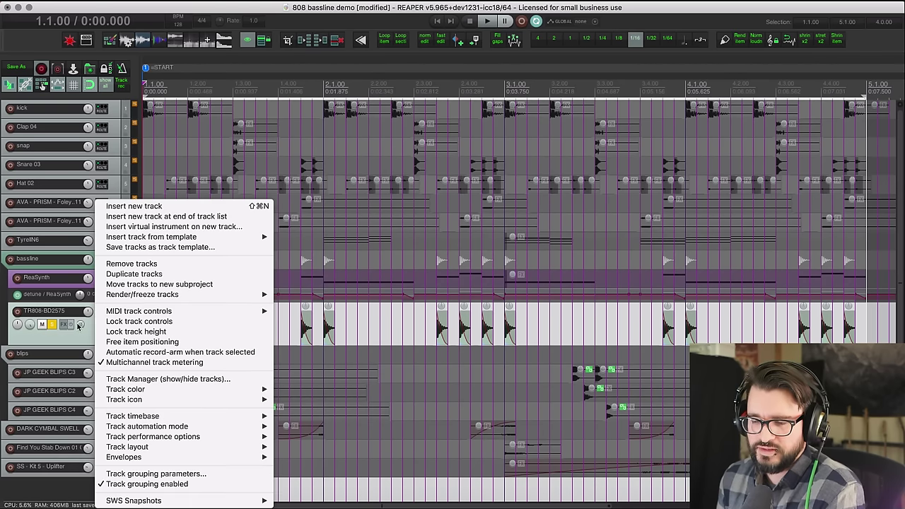
{"action": "left_click", "coordinate": [82, 334]}
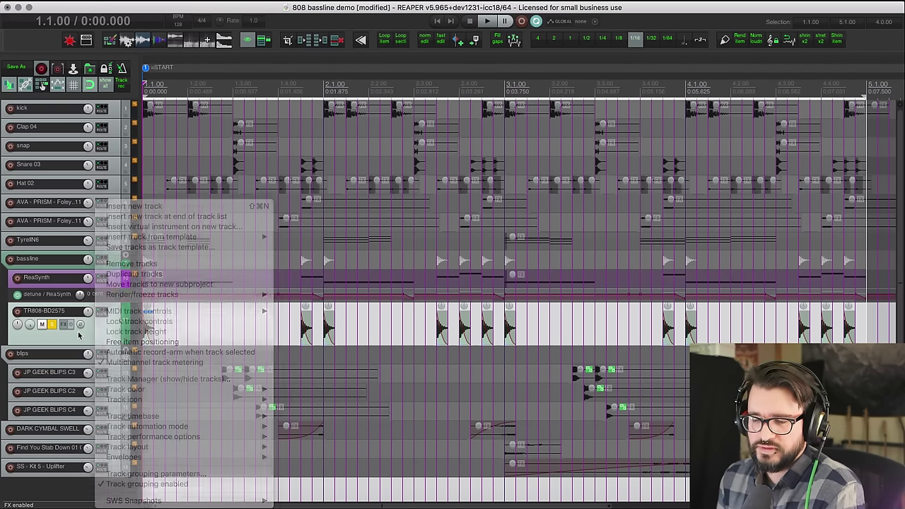
Add Cockos ReaSamplOmatic5000 to the TR808 track and import the TR808-BD2575 sample from the arrangement.
{"action": "right_click", "coordinate": [65, 326]}
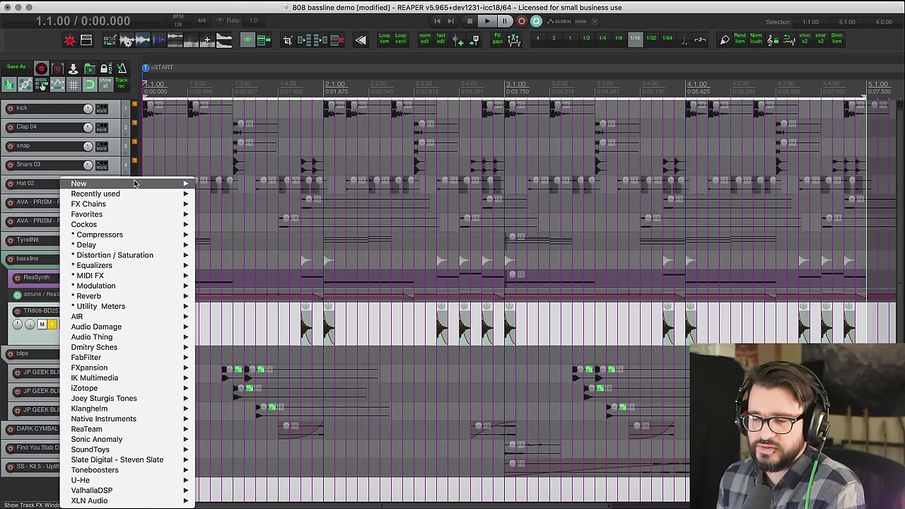
{"action": "mouse_move", "coordinate": [135, 193]}
{"action": "mouse_move", "coordinate": [127, 224]}
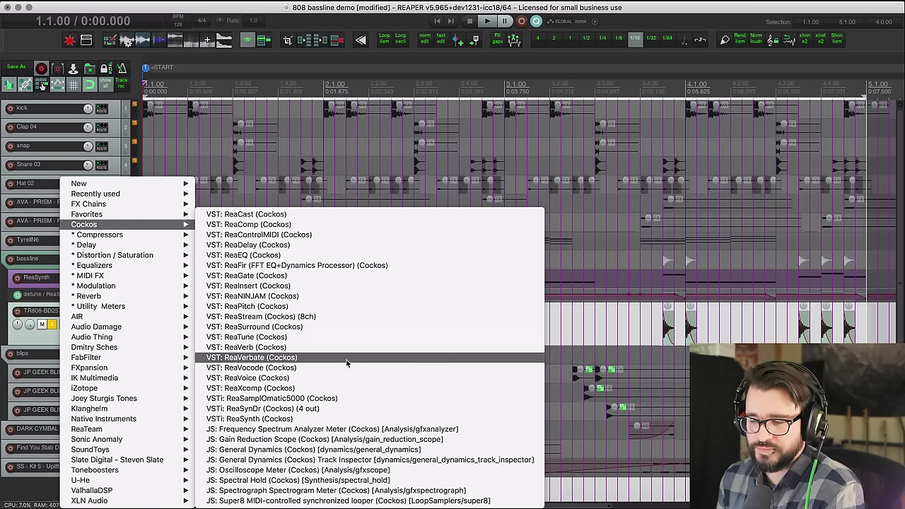
{"action": "left_click", "coordinate": [325, 400]}
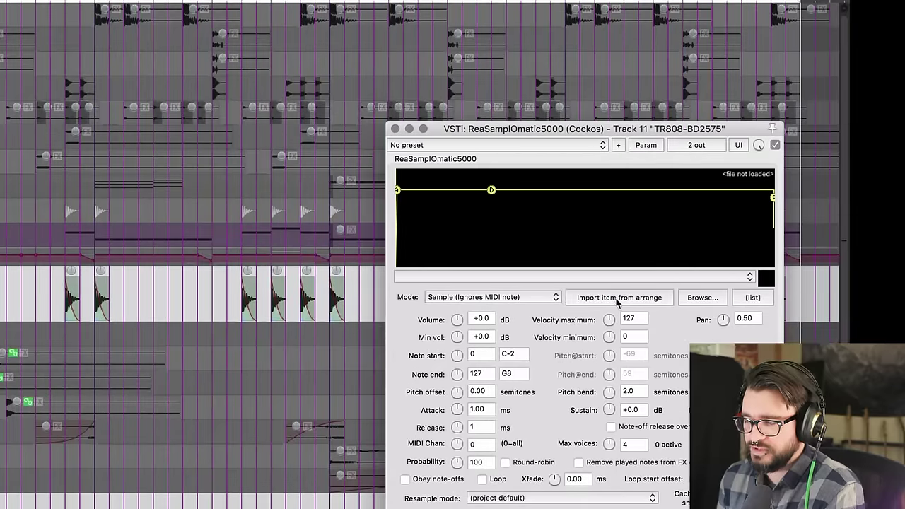
{"action": "left_click", "coordinate": [616, 300]}
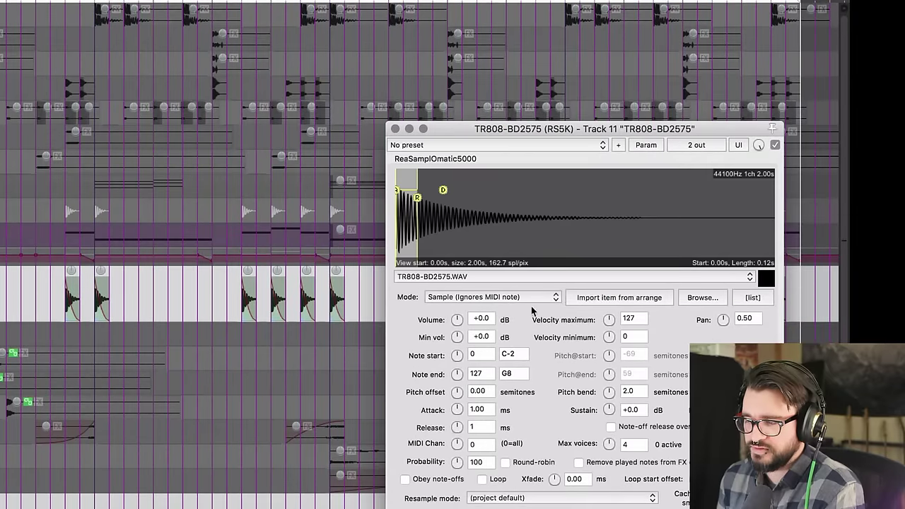
{"action": "left_click_drag", "start_coordinate": [493, 127], "coordinate": [351, 72]}
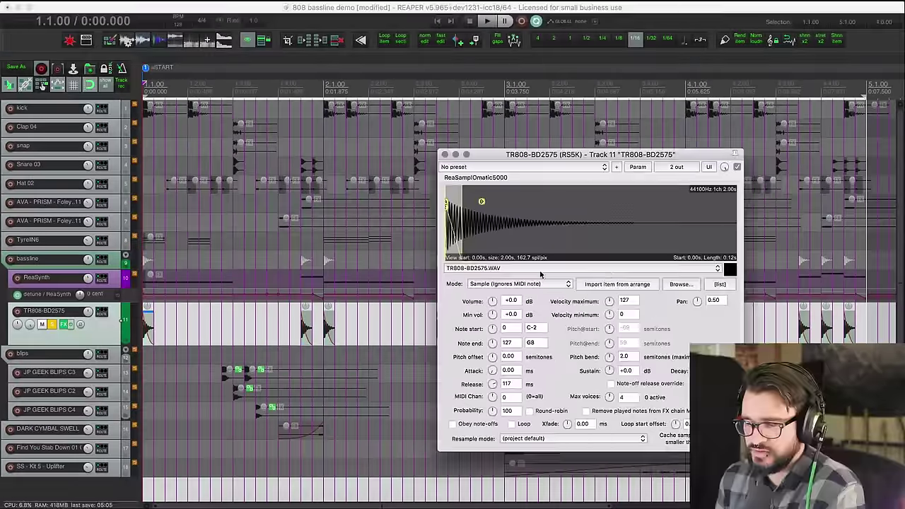
Close the sampler, undo the kick audio items, and paste the bass MIDI onto the TR808 track.
{"action": "key", "text": "Escape"}
{"action": "key", "text": "ctrl+z"}
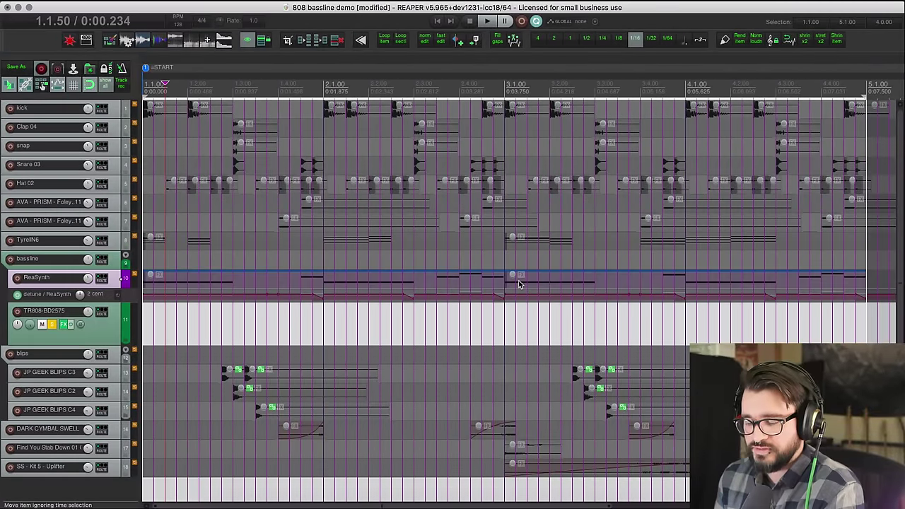
{"action": "left_click", "coordinate": [147, 323]}
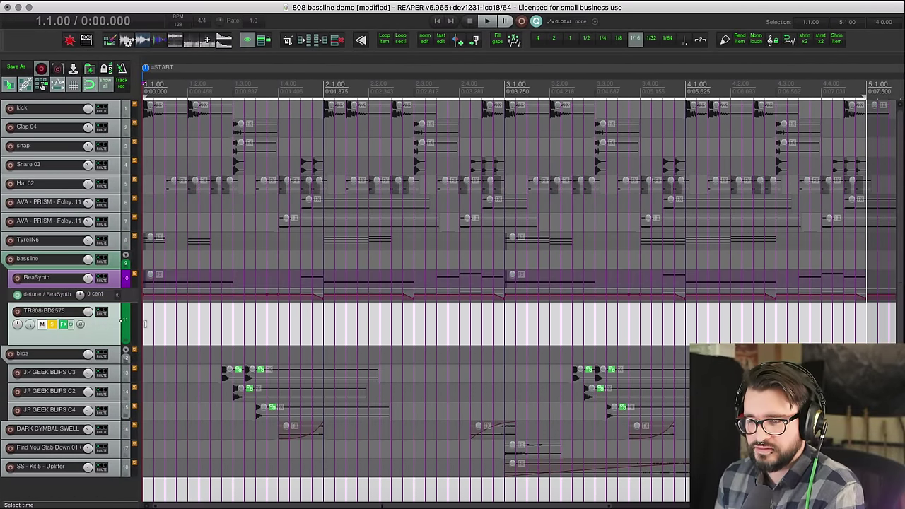
{"action": "key", "text": "ctrl+v"}
{"action": "scroll", "coordinate": [268, 341], "scroll_direction": "down", "scroll_amount": 2}
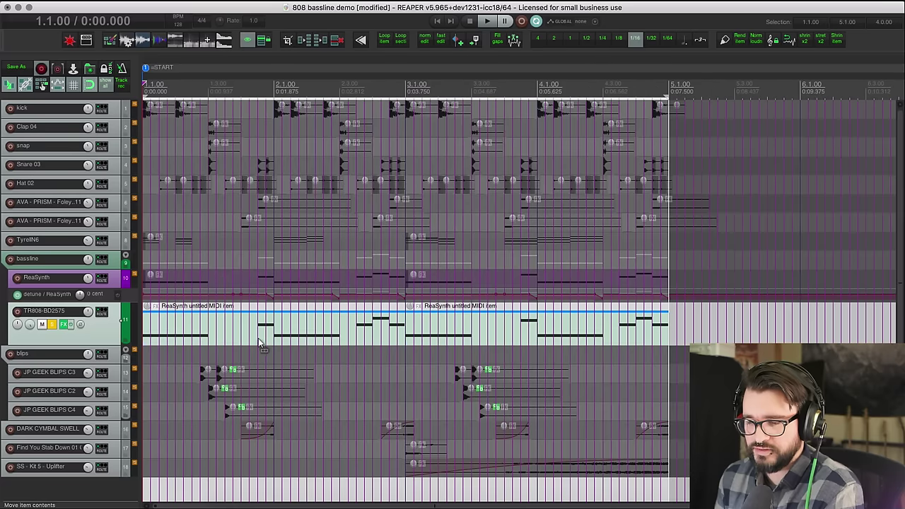
In the ReaSynth track's FX chain, review Distortion, ReaComp and ReaEQ and bypass them.
{"action": "left_click", "coordinate": [71, 281]}
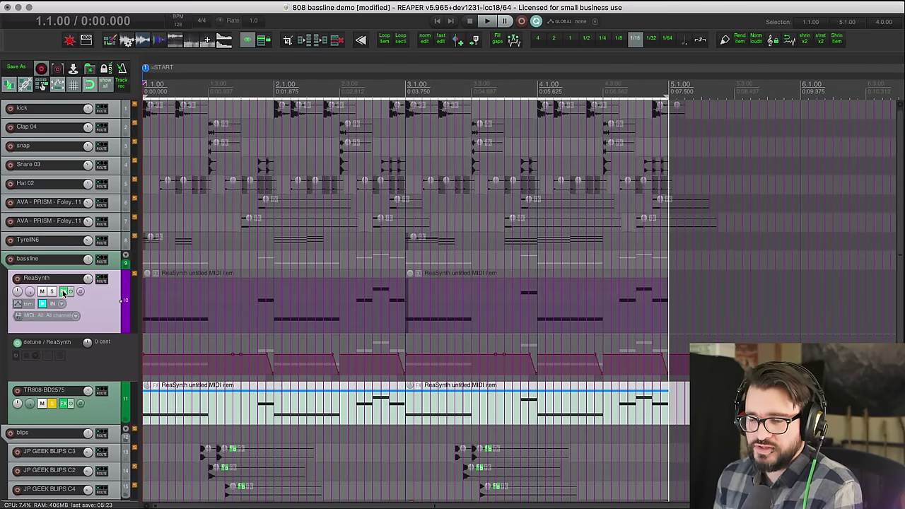
{"action": "left_click", "coordinate": [64, 291]}
{"action": "left_click_drag", "start_coordinate": [209, 51], "coordinate": [432, 59]}
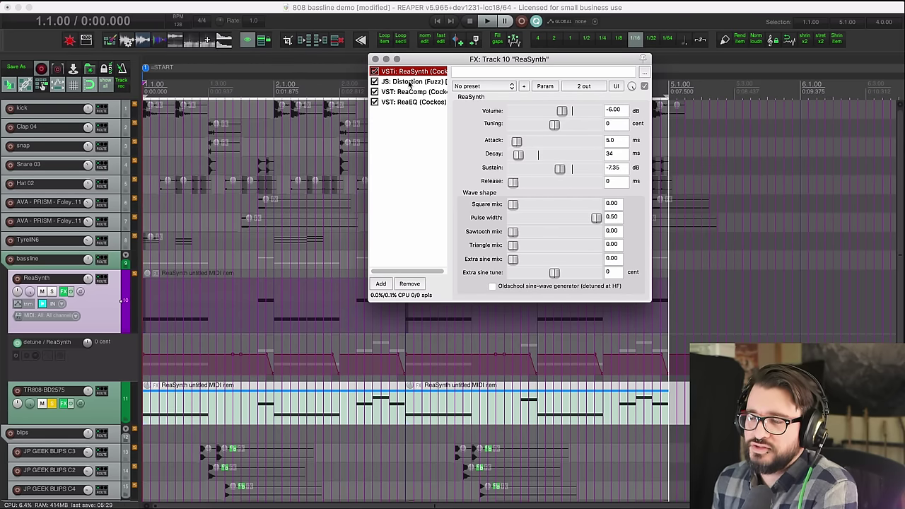
{"action": "left_click", "coordinate": [410, 82]}
{"action": "left_click", "coordinate": [417, 93]}
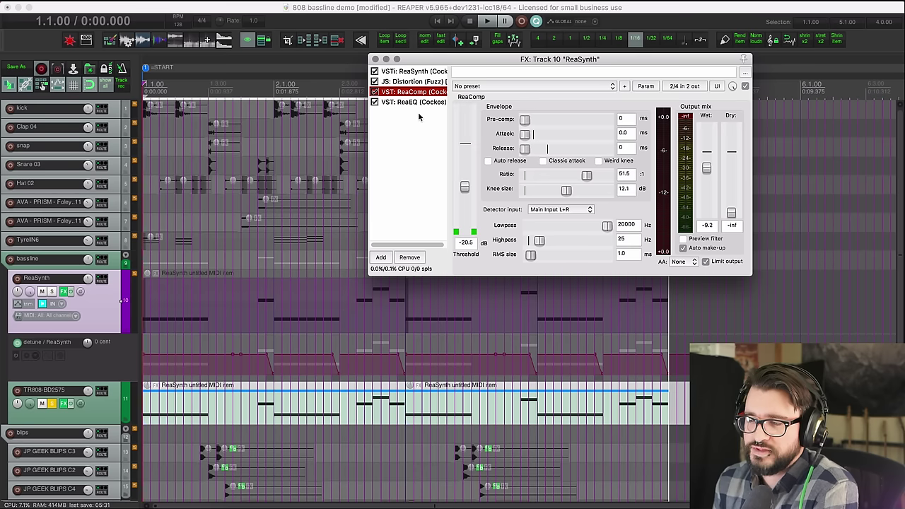
{"action": "left_click", "coordinate": [420, 102]}
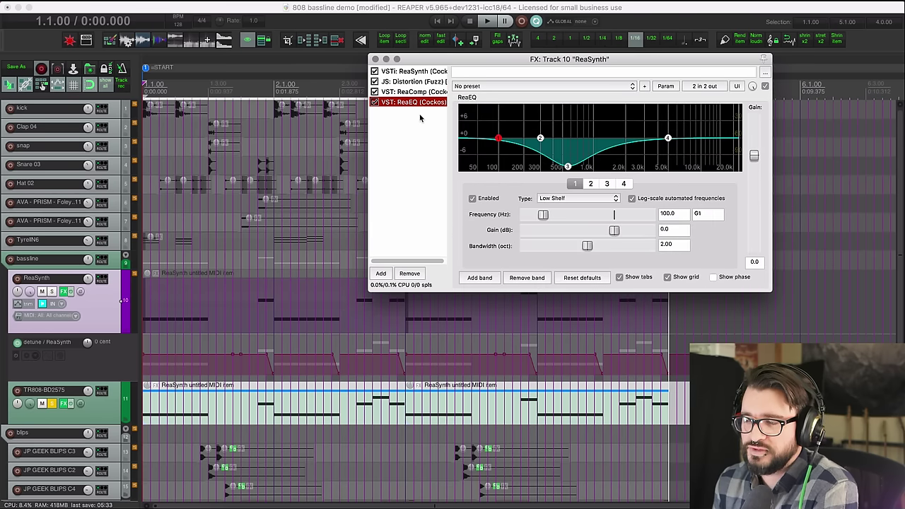
{"action": "left_click", "coordinate": [375, 81]}
{"action": "left_click", "coordinate": [400, 72]}
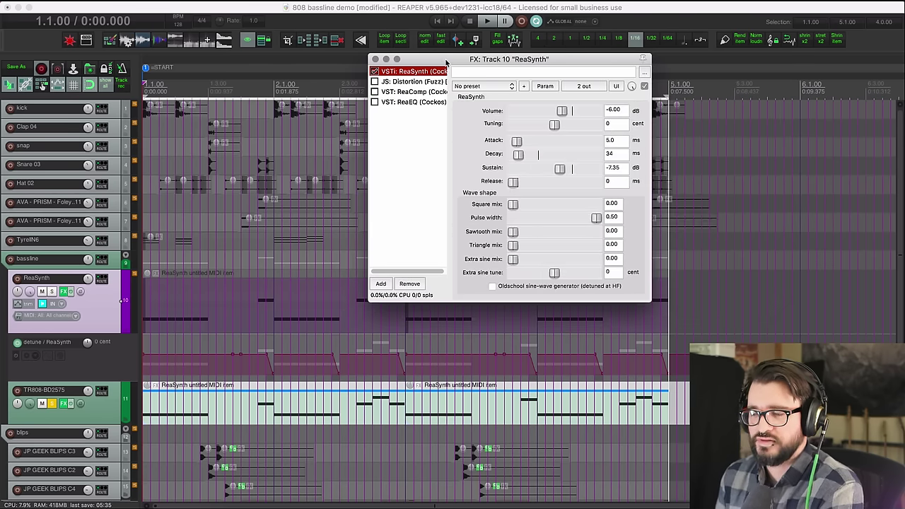
Solo the ReaSynth bass track, unsolo TR808, and listen to the bare bass.
{"action": "left_click", "coordinate": [52, 291]}
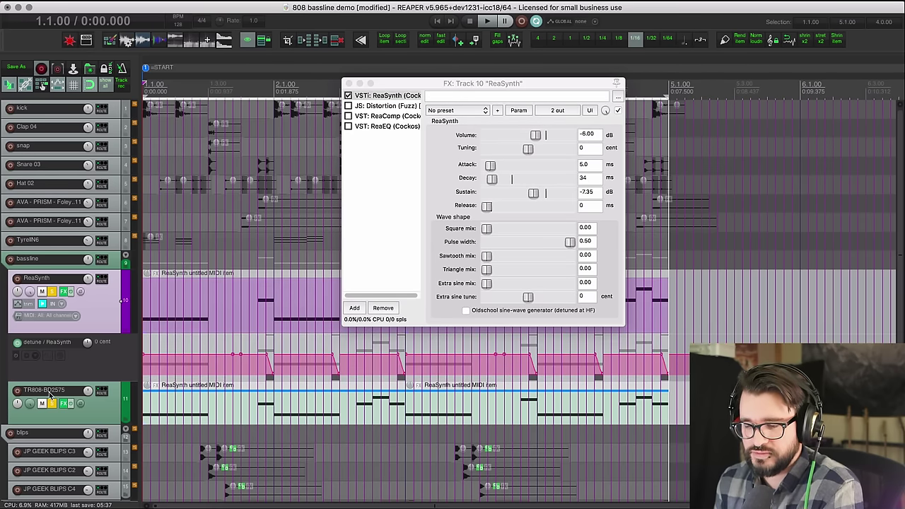
{"action": "left_click", "coordinate": [52, 403]}
{"action": "key", "text": "space"}
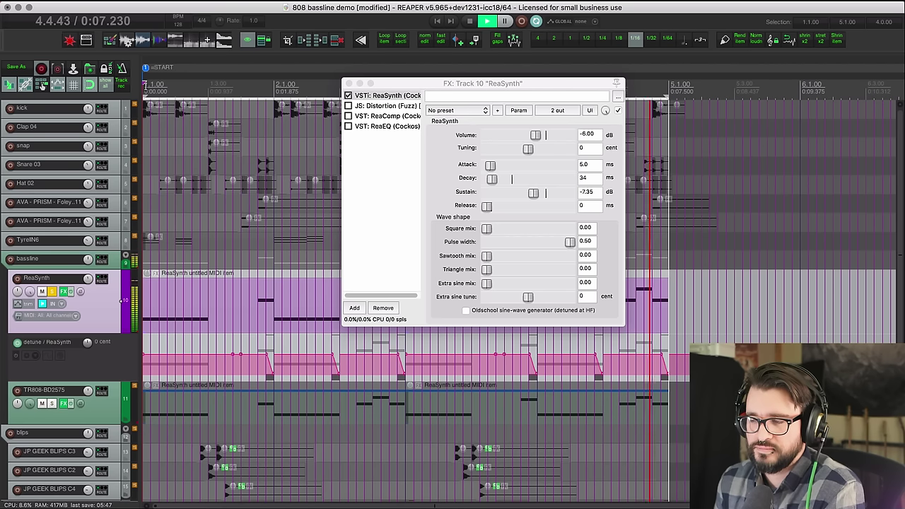
{"action": "key", "text": "space"}
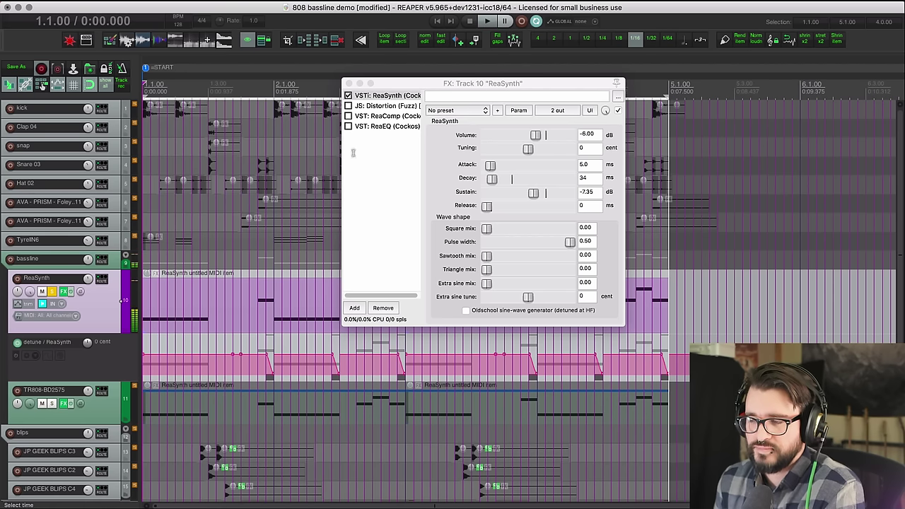
Set ReaSynth's release to 15 ms.
{"action": "double_click", "coordinate": [584, 205]}
{"action": "type", "text": "15"}
{"action": "key", "text": "Return"}
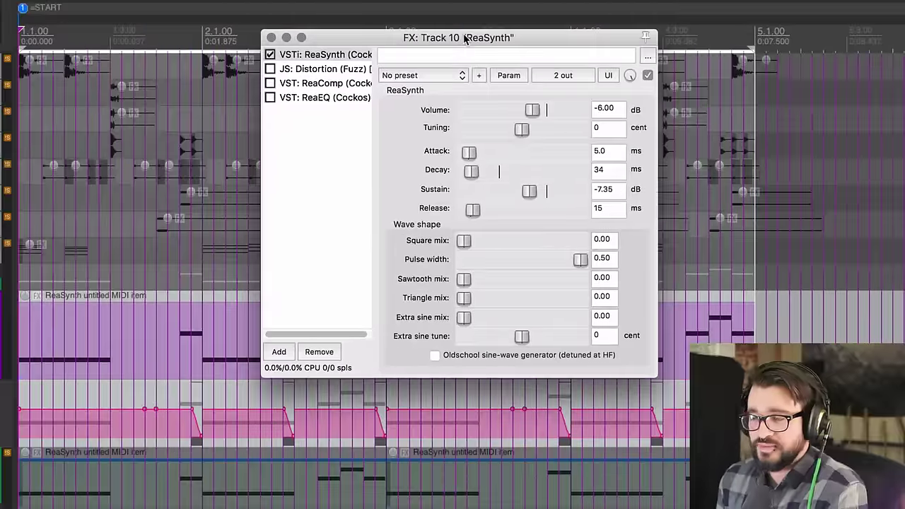
{"action": "left_click_drag", "start_coordinate": [464, 39], "coordinate": [465, 40]}
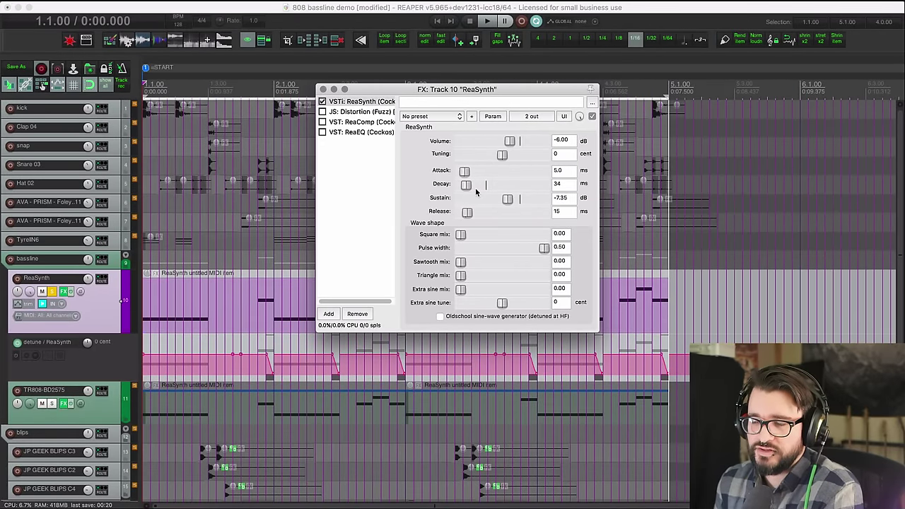
Enlarge the detune envelope lane and play from 1.4.50.
{"action": "left_click", "coordinate": [126, 385]}
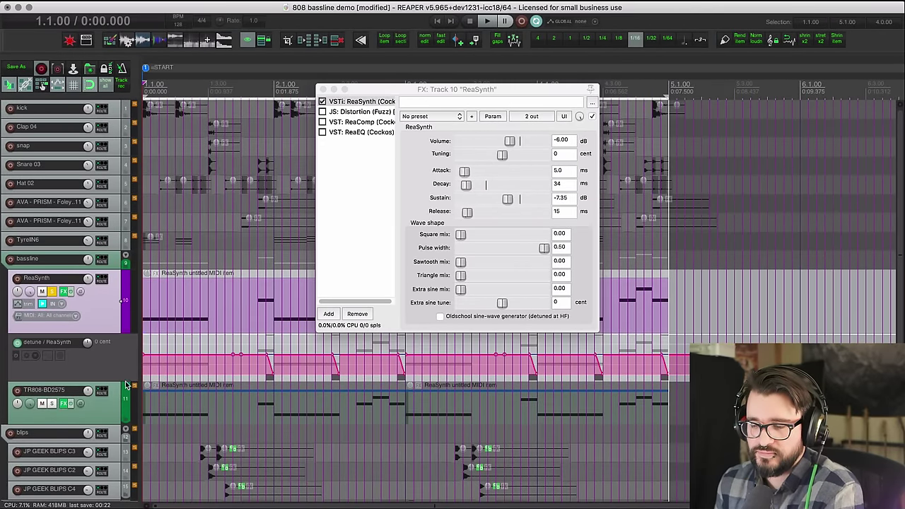
{"action": "left_click_drag", "start_coordinate": [126, 385], "coordinate": [118, 457]}
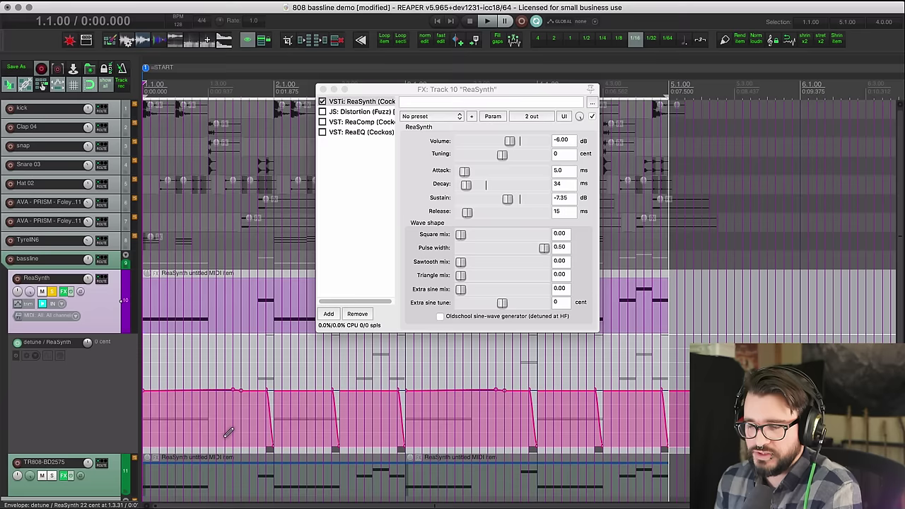
{"action": "scroll", "coordinate": [227, 432], "scroll_direction": "up", "scroll_amount": 5}
{"action": "left_click_drag", "start_coordinate": [393, 93], "coordinate": [605, 109]}
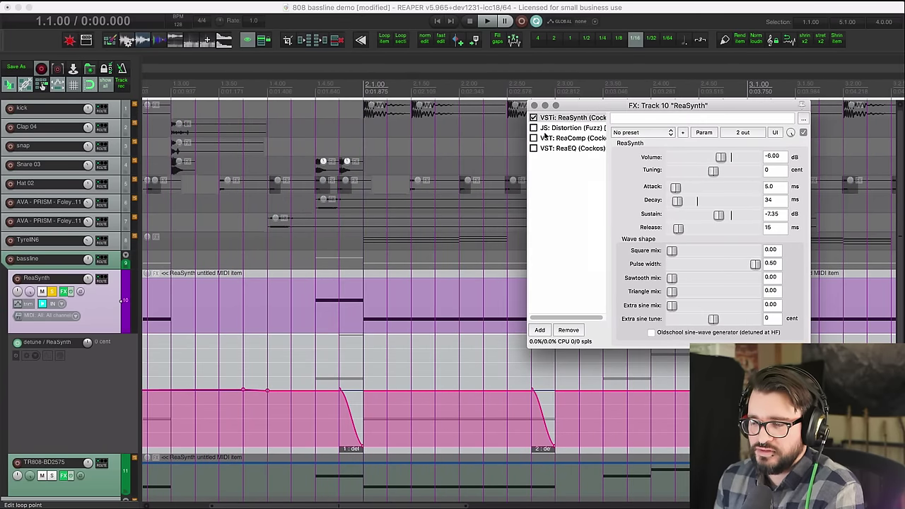
{"action": "left_click", "coordinate": [317, 90]}
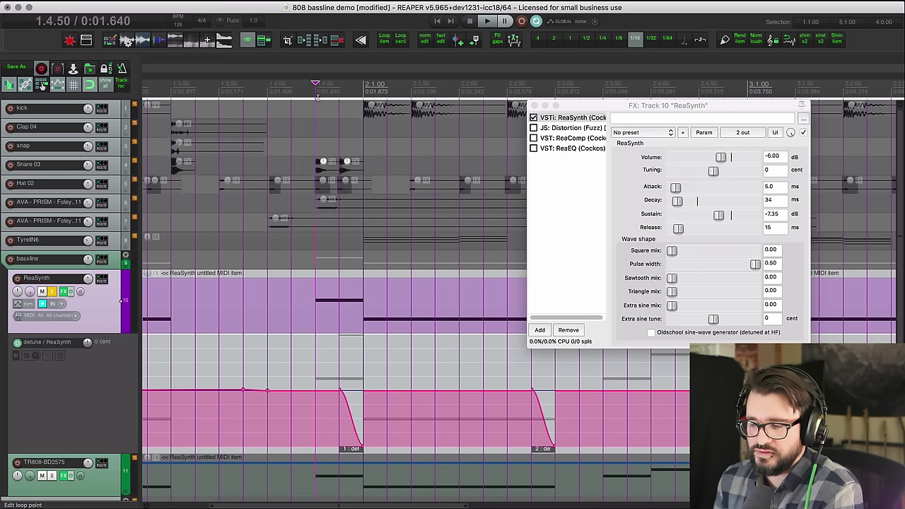
{"action": "key", "text": "space"}
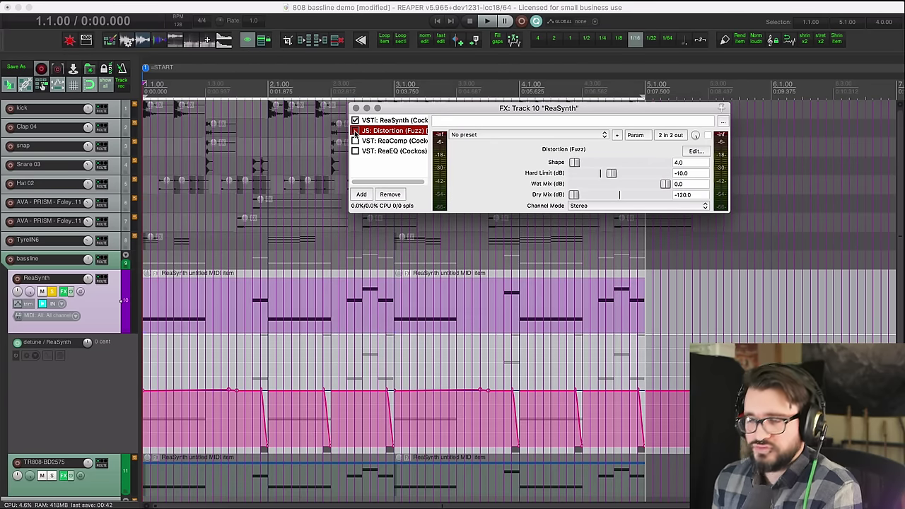
Reset ReaSynth's Square mix to 0.00 and re-enable JS: Distortion (Fuzz) in the chain.
{"action": "left_click_drag", "start_coordinate": [437, 109], "coordinate": [409, 109]}
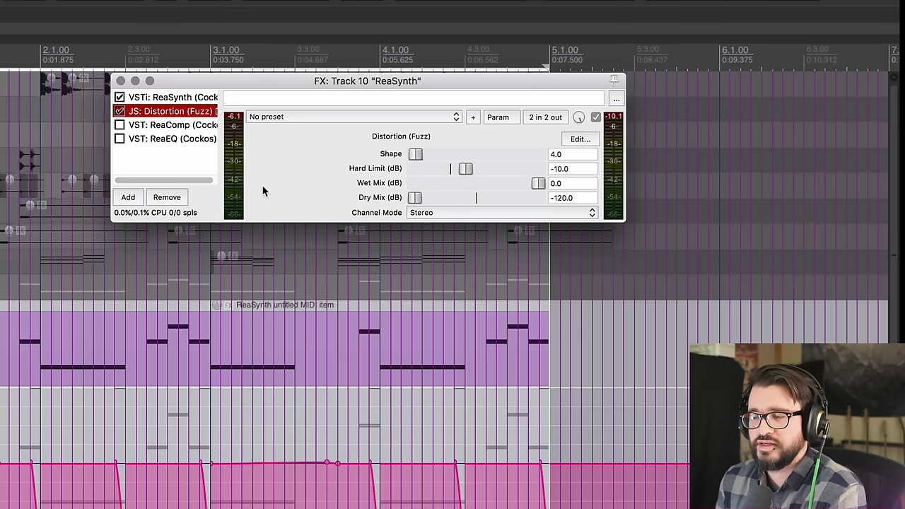
{"action": "left_click", "coordinate": [172, 98]}
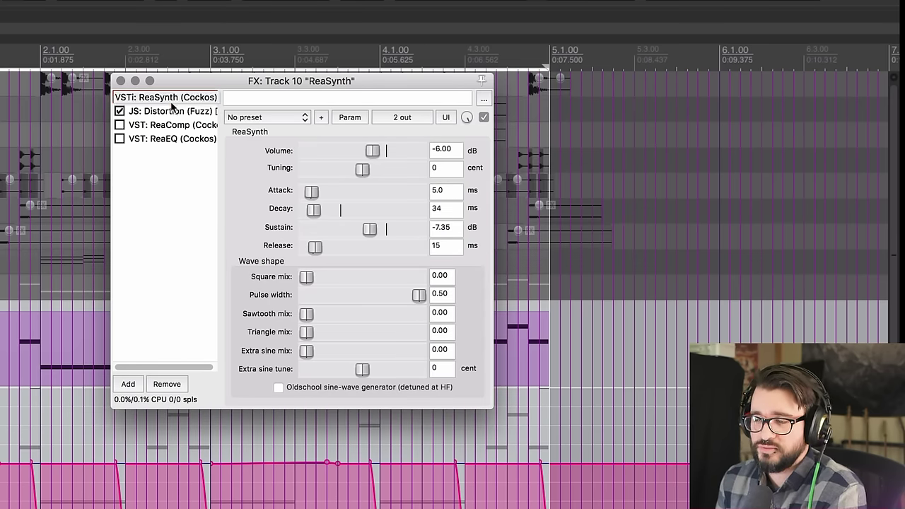
{"action": "left_click", "coordinate": [172, 111]}
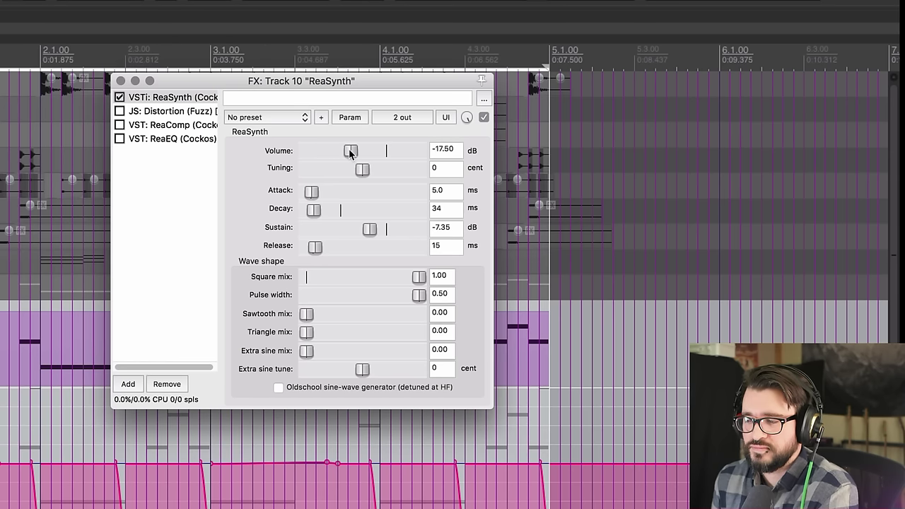
{"action": "double_click", "coordinate": [418, 277]}
{"action": "left_click", "coordinate": [119, 111]}
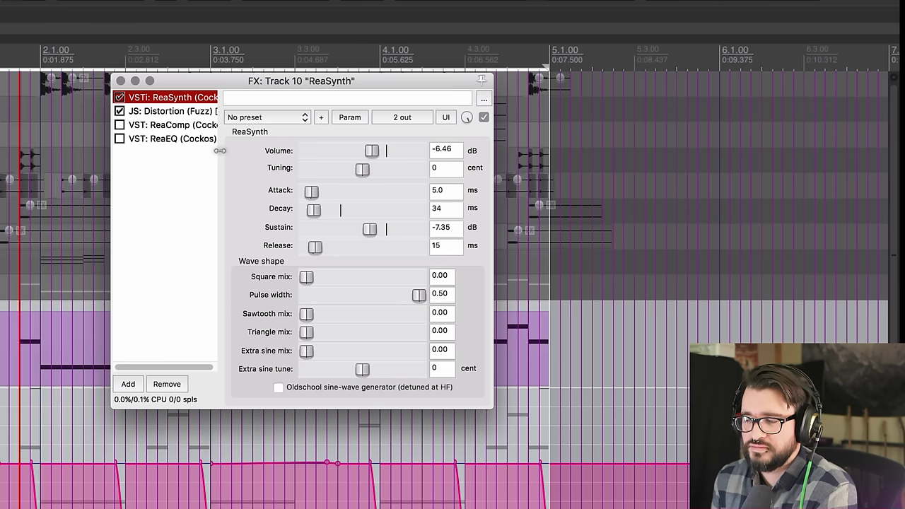
{"action": "left_click", "coordinate": [188, 113]}
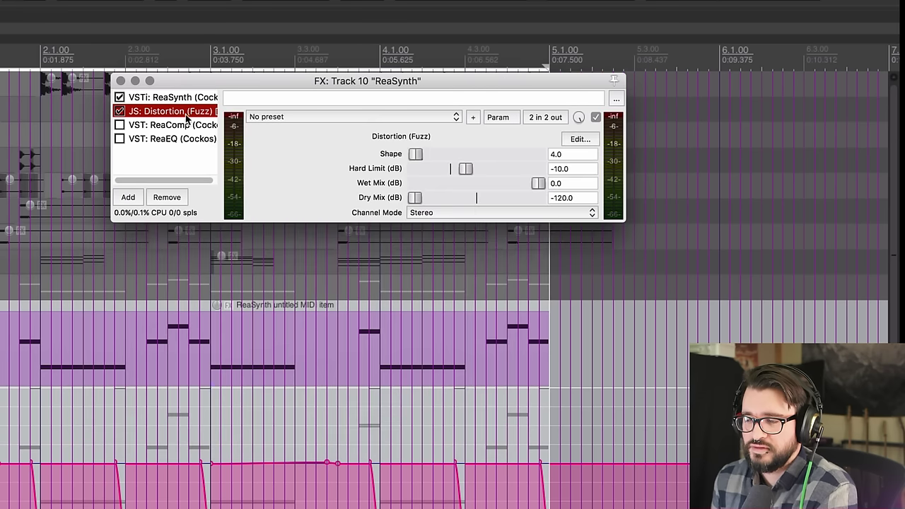
Append JS: Oscilloscope Meter to the ReaSynth chain, then select ReaComp.
{"action": "left_click", "coordinate": [131, 200]}
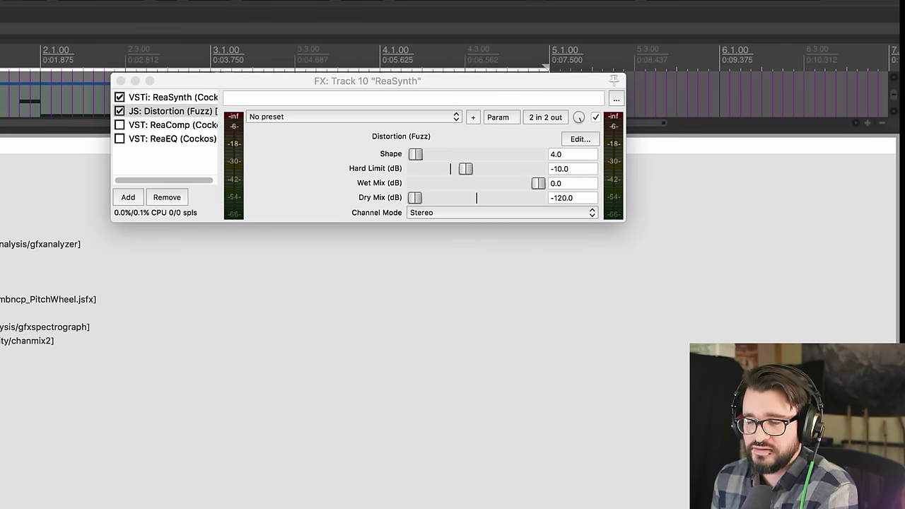
{"action": "left_click", "coordinate": [283, 271]}
{"action": "key", "text": "Return"}
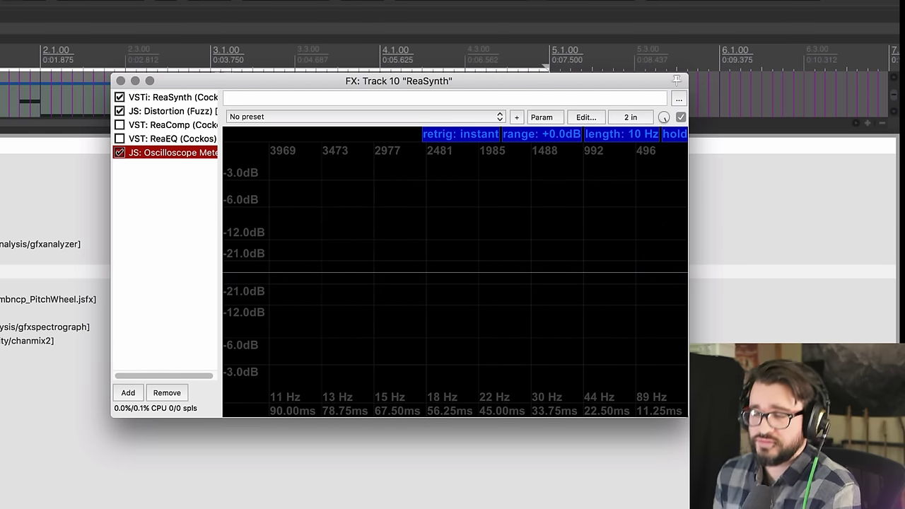
{"action": "key", "text": "Up"}
{"action": "key", "text": "Up"}
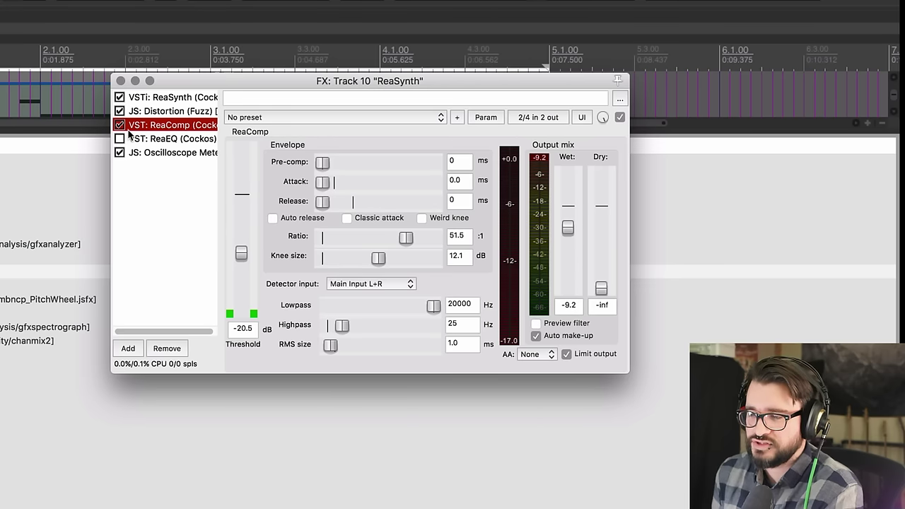
Play ReaEQ with band 3 cutting 10.9 dB at 593.2 Hz, keeping it after ReaComp.
{"action": "left_click", "coordinate": [120, 139]}
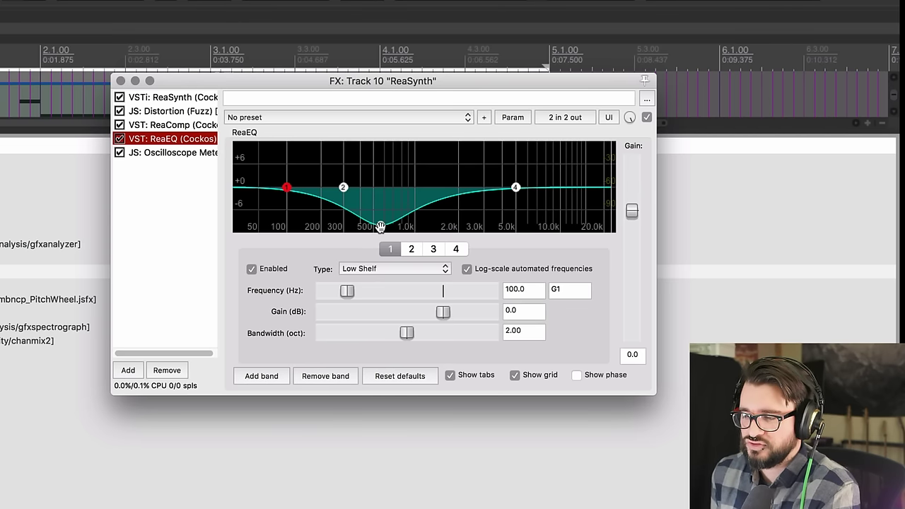
{"action": "key", "text": "space"}
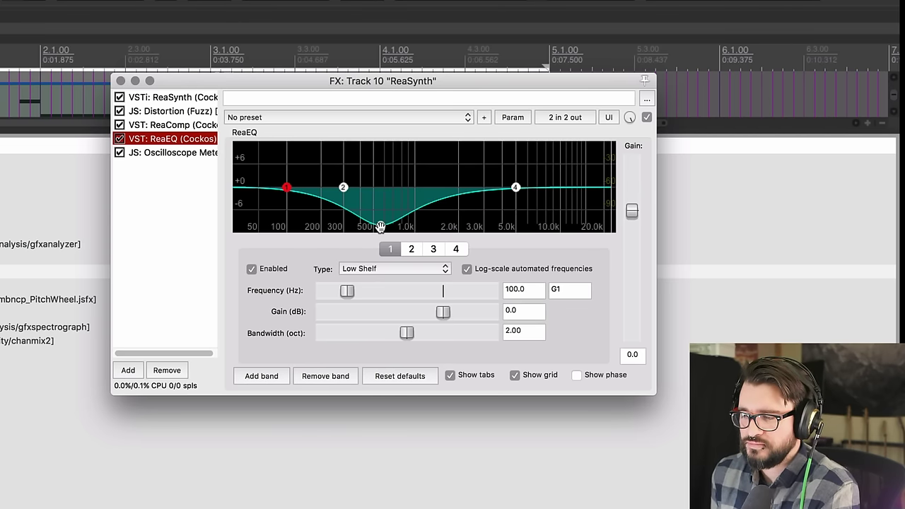
{"action": "mouse_move", "coordinate": [381, 226]}
{"action": "left_mouse_down"}
{"action": "mouse_move", "coordinate": [381, 189]}
{"action": "mouse_move", "coordinate": [382, 229]}
{"action": "left_mouse_up"}
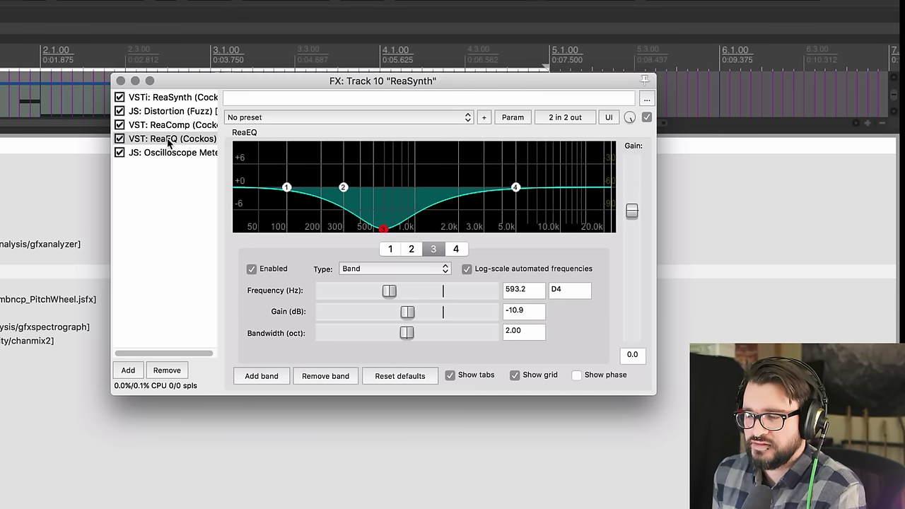
{"action": "left_click_drag", "start_coordinate": [171, 142], "coordinate": [204, 120]}
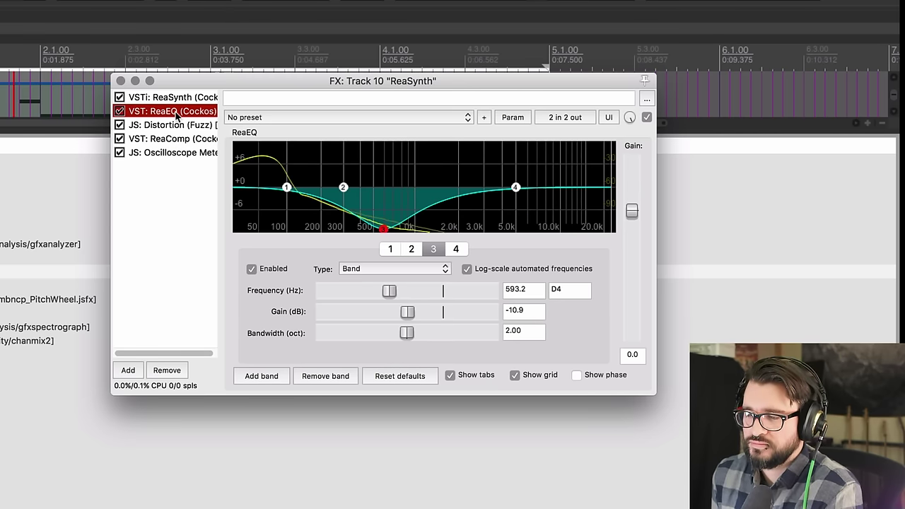
{"action": "left_click_drag", "start_coordinate": [182, 120], "coordinate": [178, 147]}
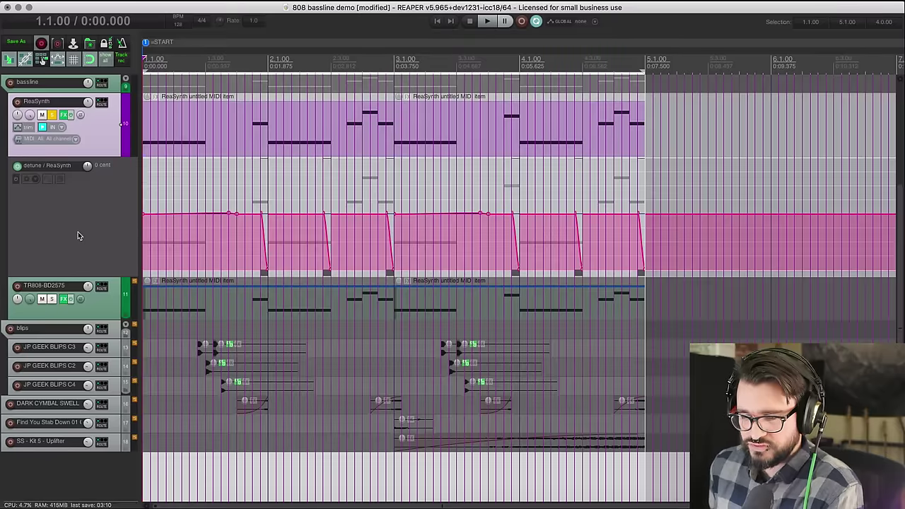
Play the bassline with the TR808 kick, then zoom into the detune dip near 1.4.50.
{"action": "left_click", "coordinate": [100, 301]}
{"action": "double_click", "coordinate": [52, 297]}
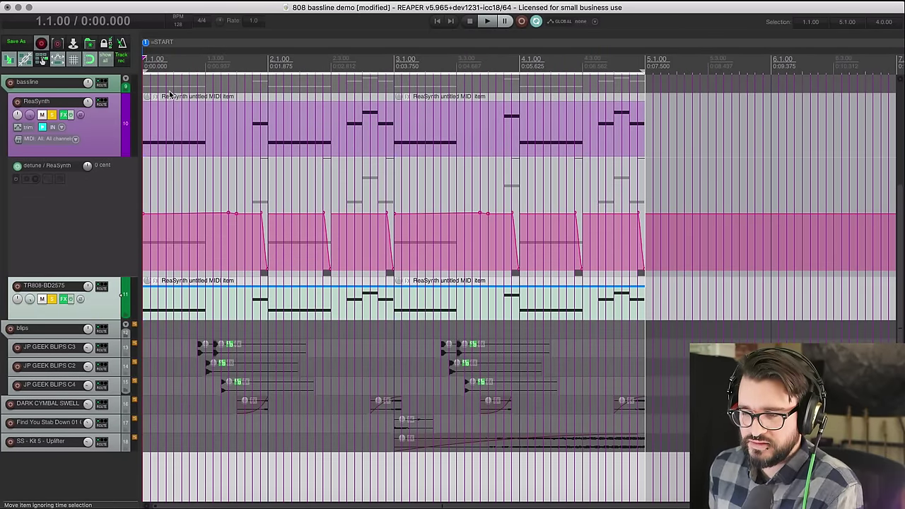
{"action": "key", "text": "space"}
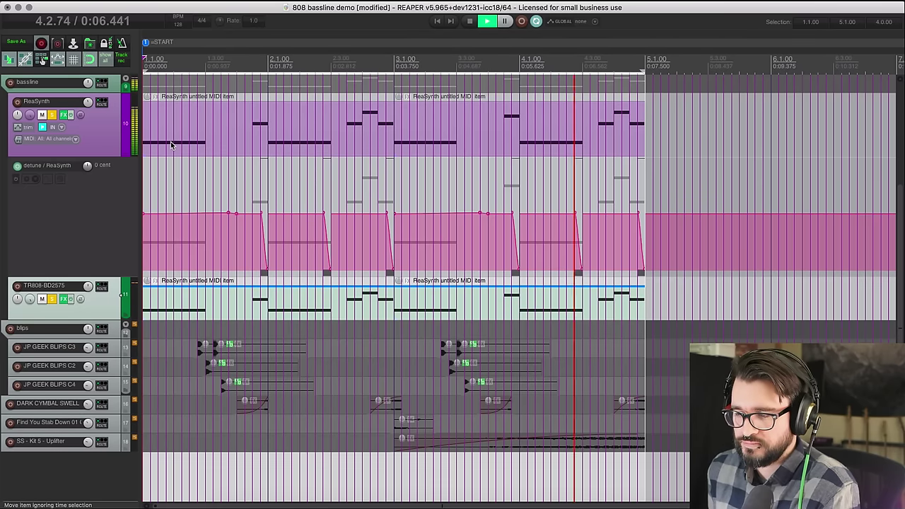
{"action": "key", "text": "space"}
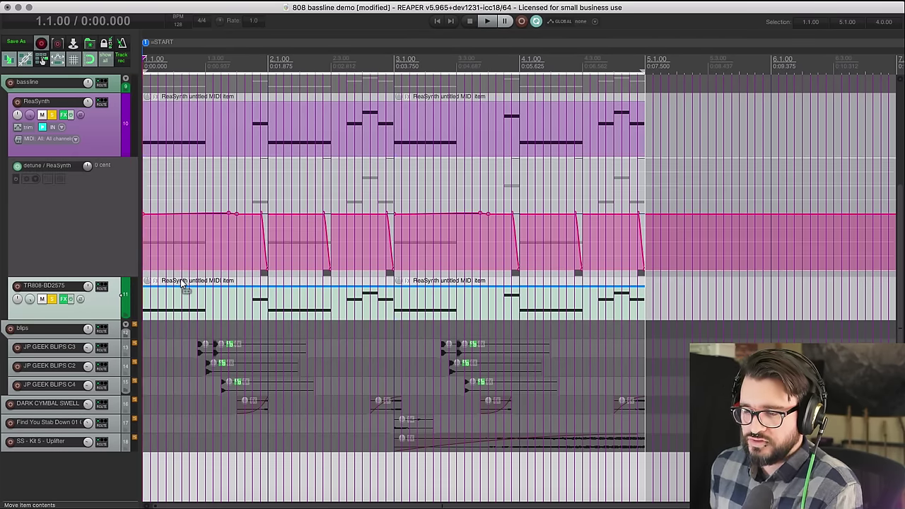
{"action": "scroll", "coordinate": [183, 283], "scroll_direction": "up", "scroll_amount": 4}
{"action": "left_click", "coordinate": [359, 142]}
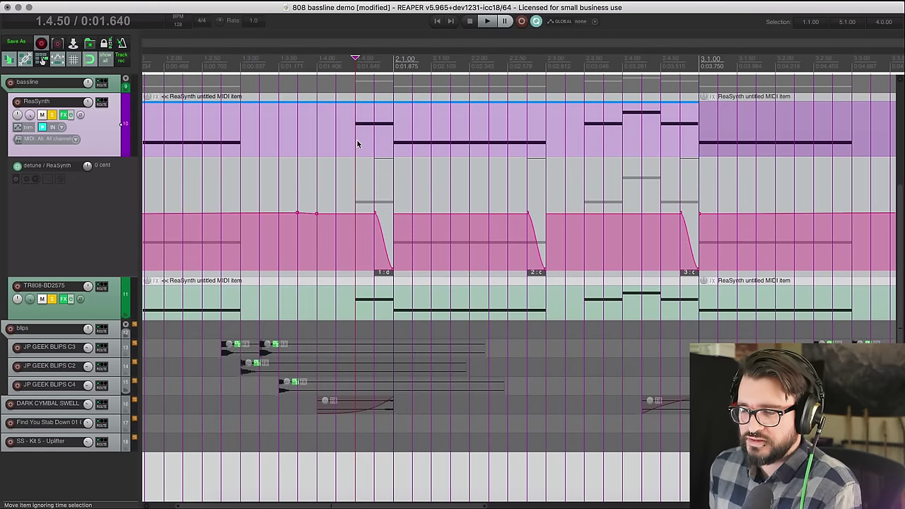
{"action": "scroll", "coordinate": [379, 199], "scroll_direction": "up", "scroll_amount": 1}
{"action": "scroll", "coordinate": [379, 199], "scroll_direction": "up", "scroll_amount": 5}
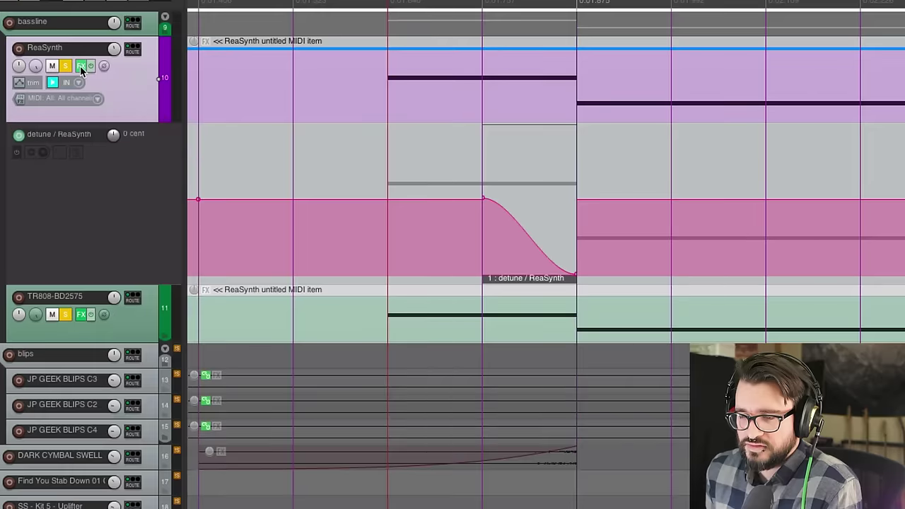
{"action": "right_click", "coordinate": [64, 115]}
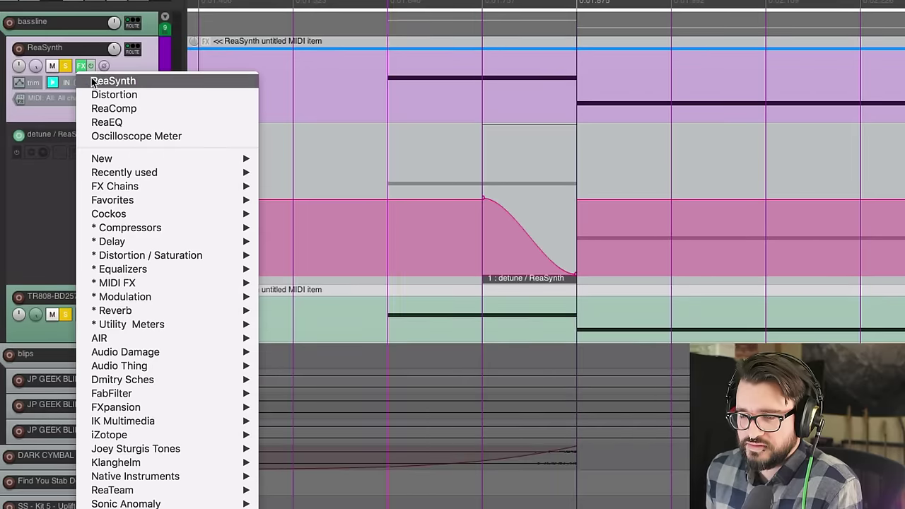
{"action": "left_click", "coordinate": [124, 84]}
{"action": "left_click_drag", "start_coordinate": [471, 263], "coordinate": [554, 198]}
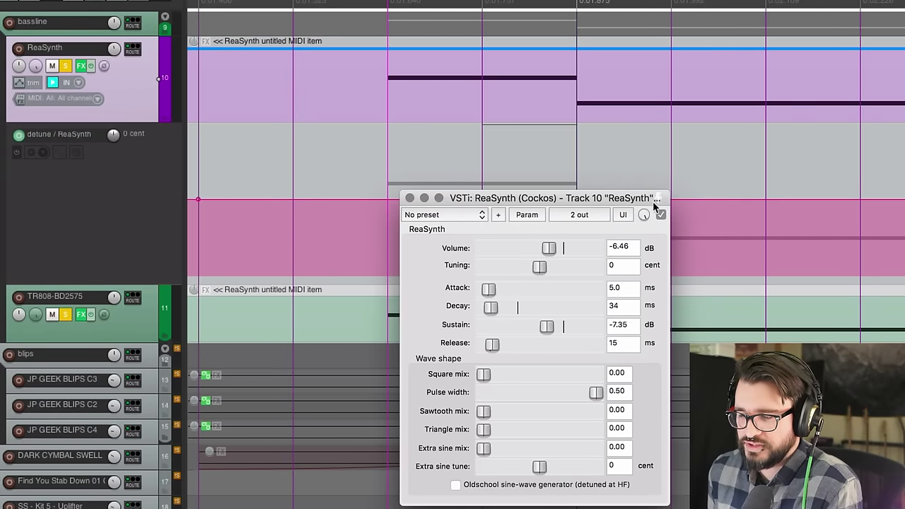
{"action": "left_click", "coordinate": [527, 216]}
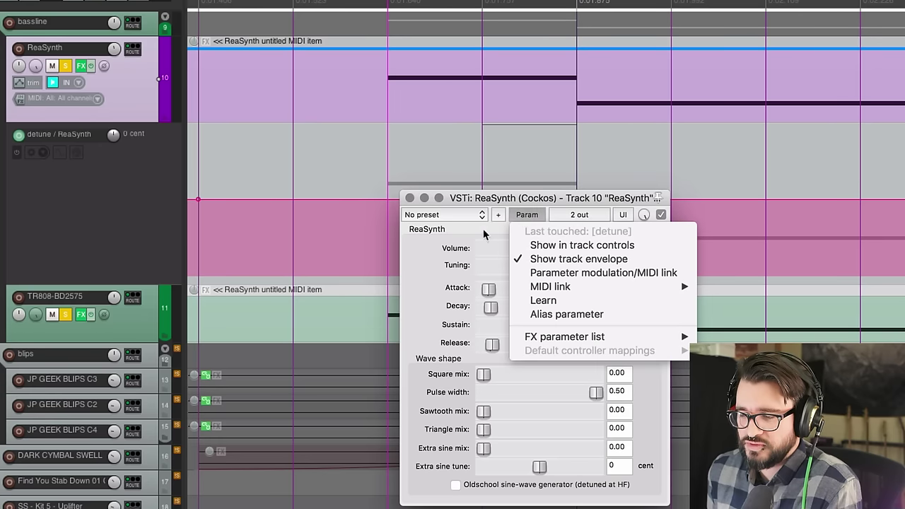
{"action": "left_click", "coordinate": [418, 199]}
{"action": "left_click", "coordinate": [418, 199]}
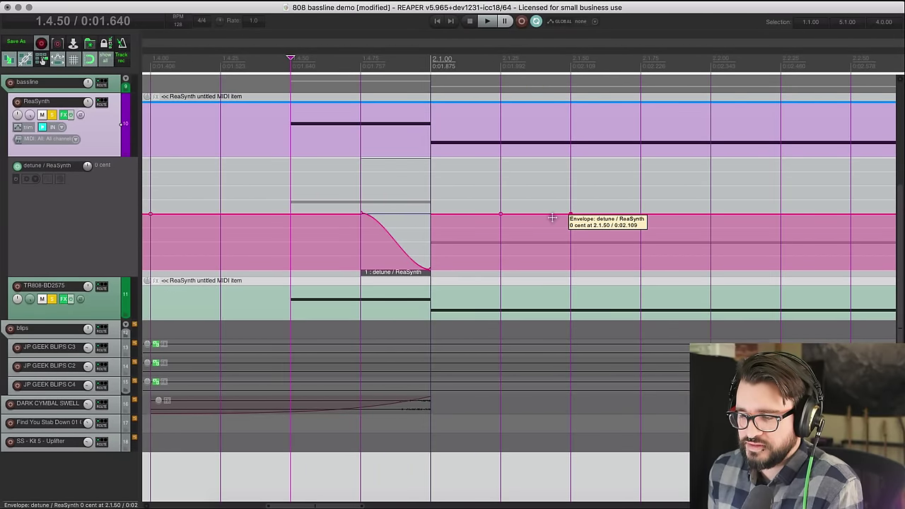
{"action": "left_click_drag", "start_coordinate": [551, 215], "coordinate": [557, 299]}
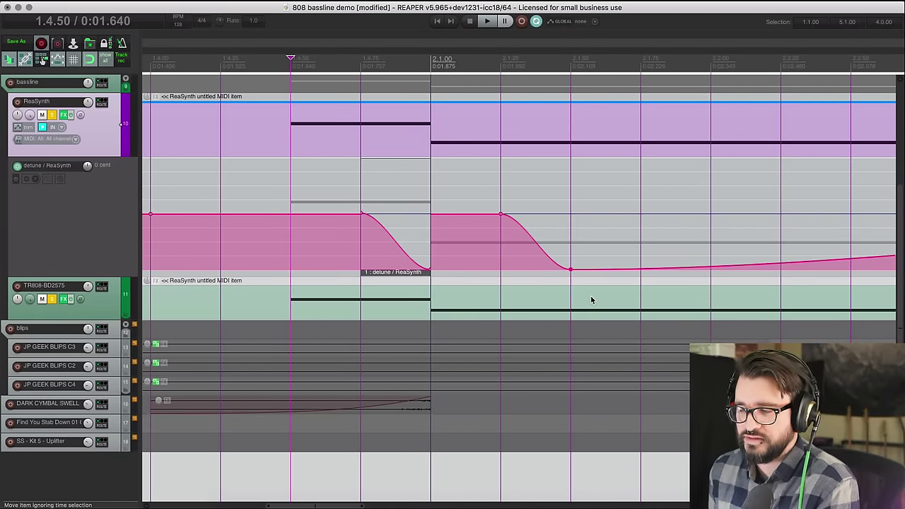
{"action": "scroll", "coordinate": [606, 264], "scroll_direction": "right", "scroll_amount": 3}
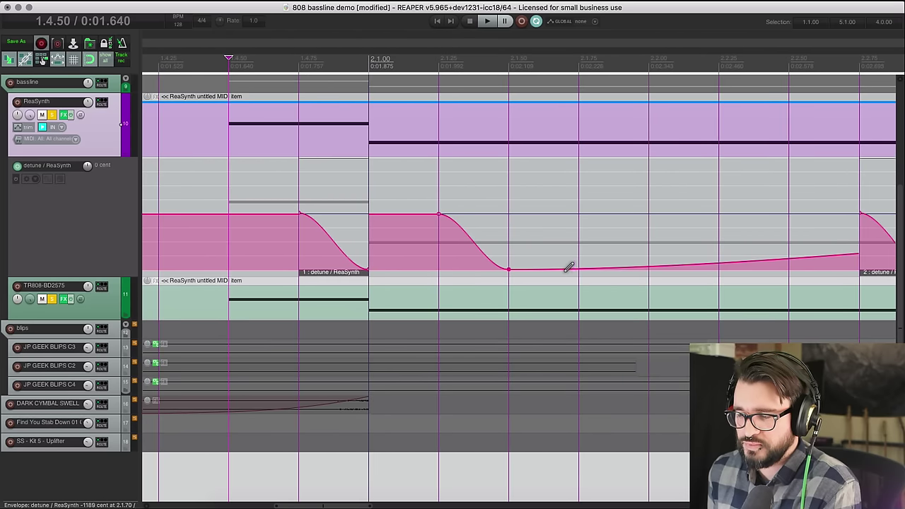
{"action": "left_click", "coordinate": [576, 267]}
{"action": "left_click_drag", "start_coordinate": [561, 246], "coordinate": [510, 212]}
{"action": "left_click", "coordinate": [368, 59]}
{"action": "key", "text": "space"}
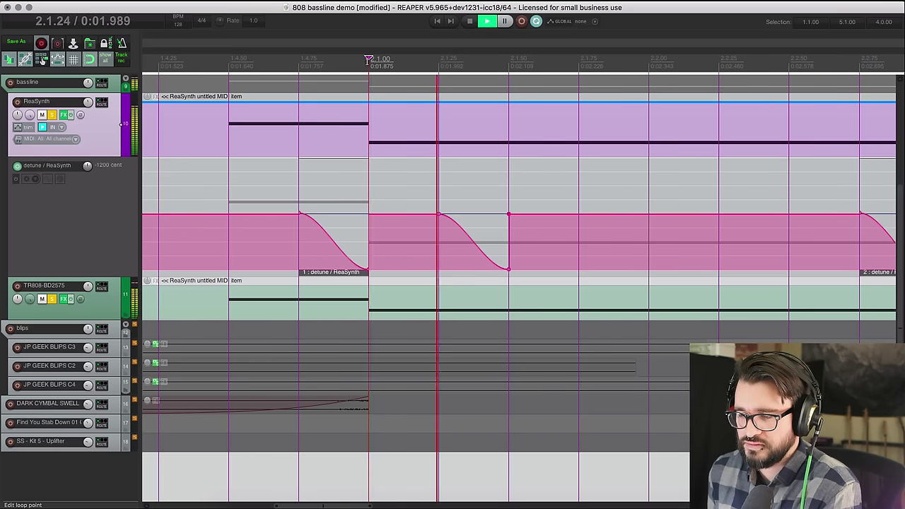
{"action": "left_click", "coordinate": [368, 60]}
{"action": "key", "text": "space"}
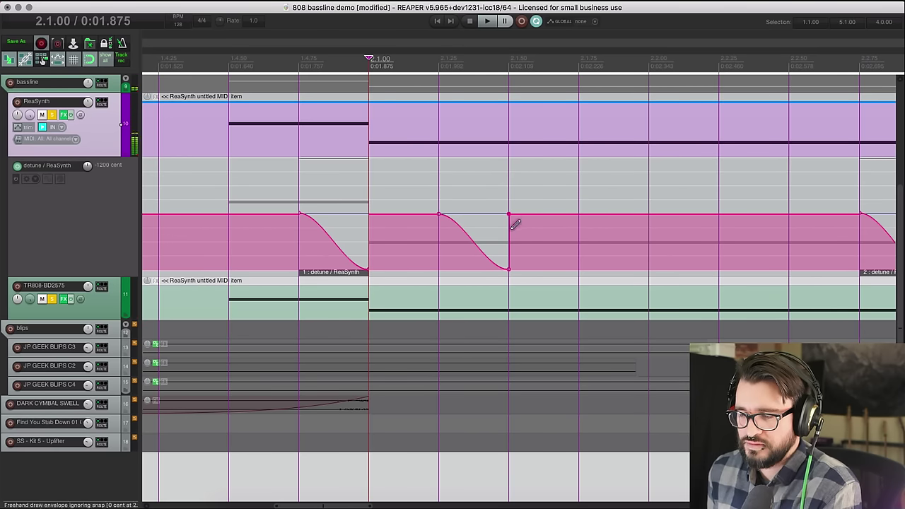
{"action": "key", "text": "ctrl+z"}
{"action": "scroll", "coordinate": [445, 287], "scroll_direction": "down", "scroll_amount": 2}
{"action": "scroll", "coordinate": [442, 286], "scroll_direction": "down", "scroll_amount": 1}
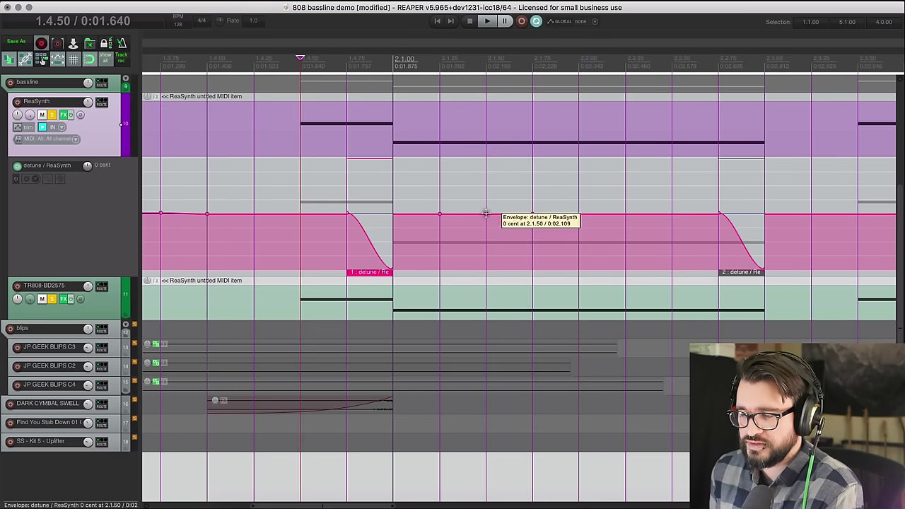
Pull the detune envelope at 2.1.50 down into a dip, undoing a freehand redraw.
{"action": "left_click_drag", "start_coordinate": [486, 213], "coordinate": [486, 286]}
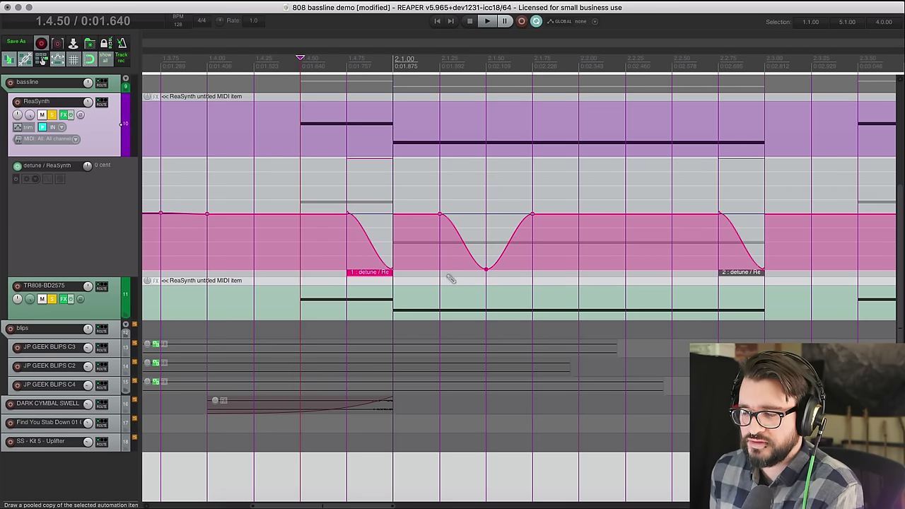
{"action": "left_click", "coordinate": [492, 270]}
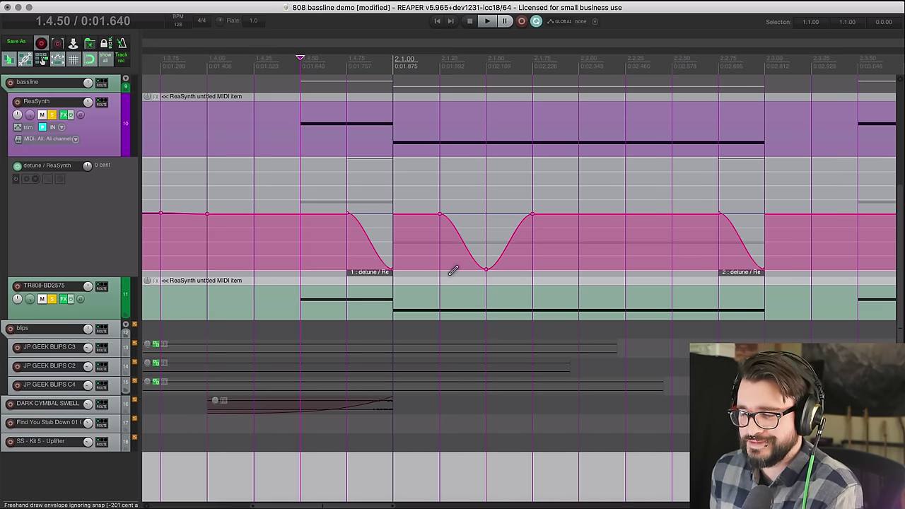
{"action": "mouse_move", "coordinate": [447, 269]}
{"action": "left_mouse_down"}
{"action": "mouse_move", "coordinate": [494, 280]}
{"action": "mouse_move", "coordinate": [537, 277]}
{"action": "mouse_move", "coordinate": [480, 274]}
{"action": "mouse_move", "coordinate": [616, 277]}
{"action": "left_mouse_up"}
{"action": "key", "text": "ctrl+z"}
{"action": "key", "text": "ctrl+z"}
Move the detune dip automation item to beat 2.4, audition it, and open the bass MIDI item.
{"action": "scroll", "coordinate": [594, 271], "scroll_direction": "right", "scroll_amount": 3}
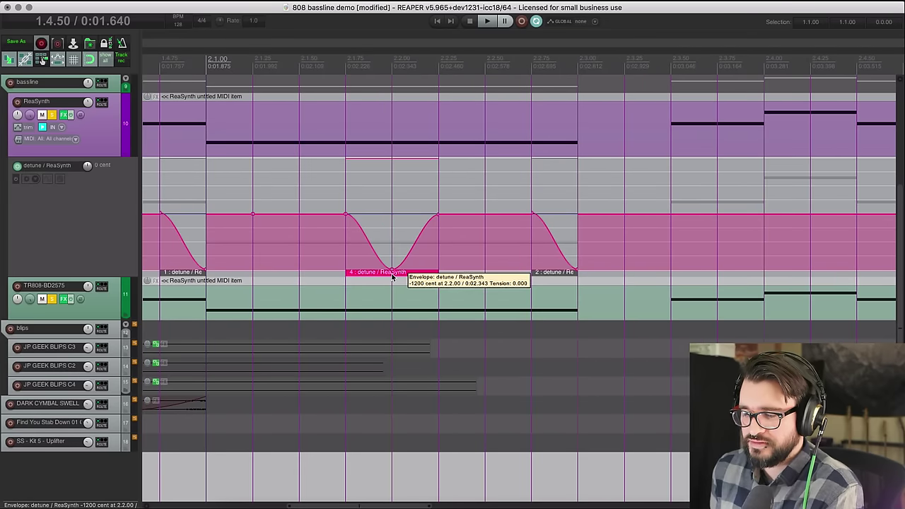
{"action": "left_click_drag", "start_coordinate": [410, 274], "coordinate": [782, 274]}
{"action": "key", "text": "space"}
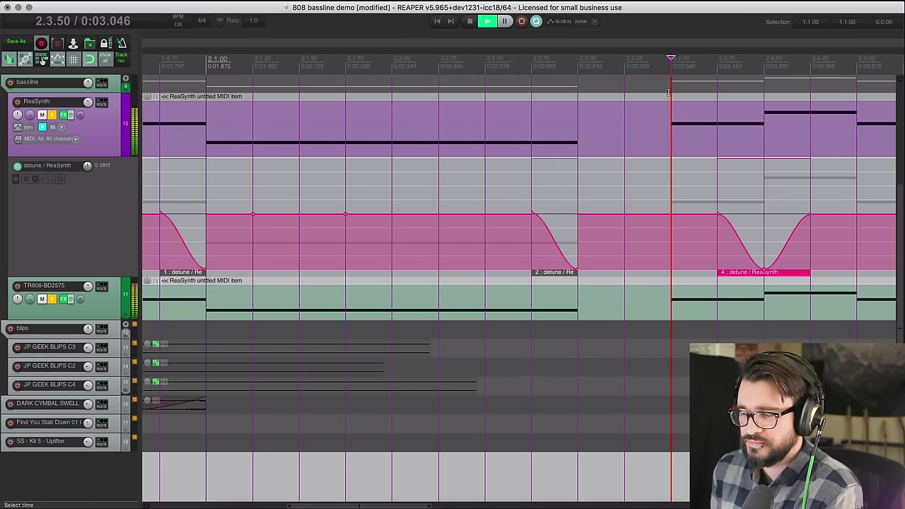
{"action": "scroll", "coordinate": [568, 163], "scroll_direction": "down", "scroll_amount": 4}
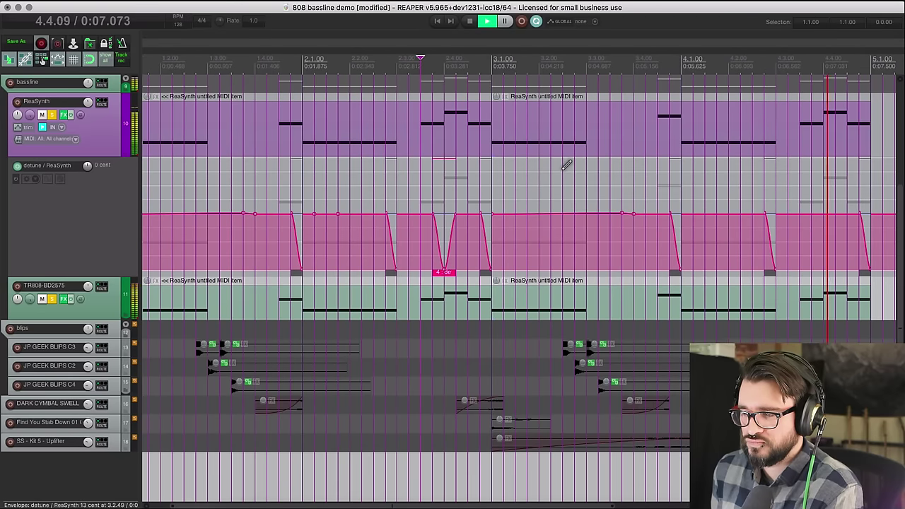
{"action": "key", "text": "space"}
{"action": "key", "text": "space"}
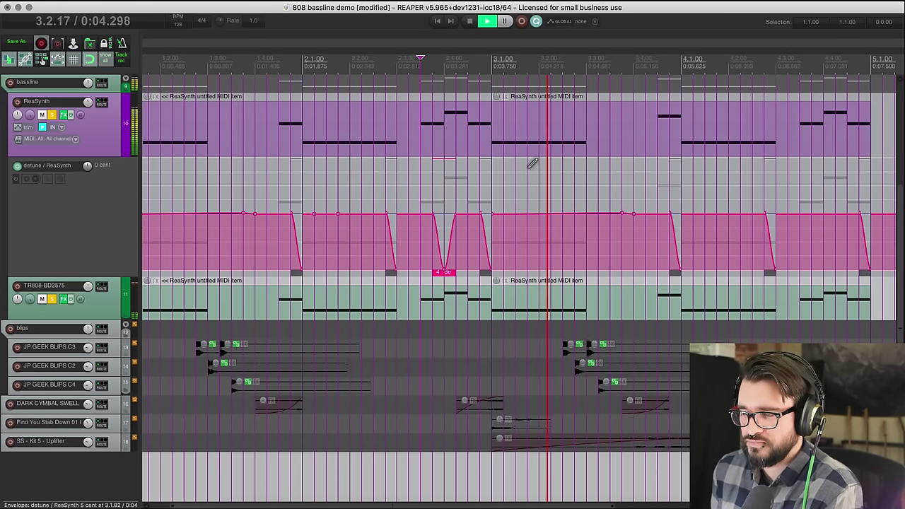
{"action": "key", "text": "space"}
{"action": "double_click", "coordinate": [406, 131]}
Zoom around the bassline piano roll, then close the MIDI editor with Escape.
{"action": "scroll", "coordinate": [403, 309], "scroll_direction": "up", "scroll_amount": 3}
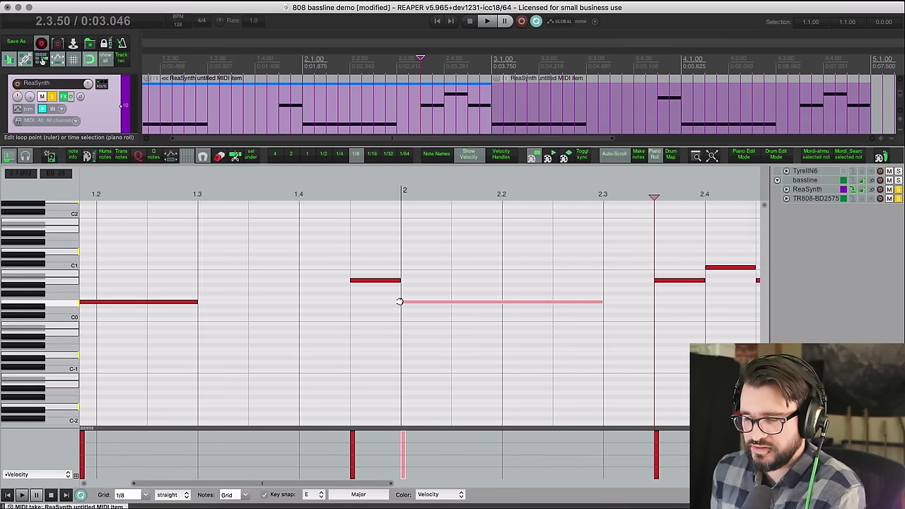
{"action": "scroll", "coordinate": [408, 301], "scroll_direction": "down", "scroll_amount": 3}
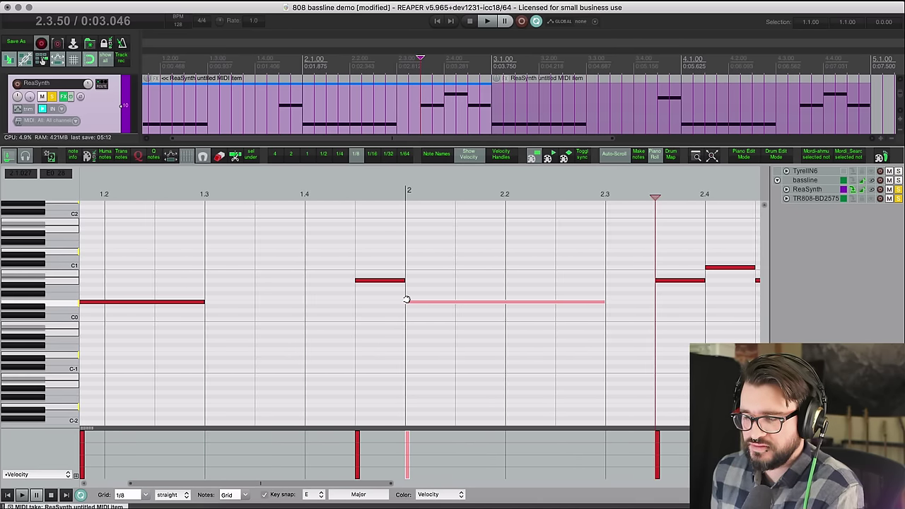
{"action": "scroll", "coordinate": [412, 299], "scroll_direction": "right", "scroll_amount": 2}
{"action": "scroll", "coordinate": [415, 300], "scroll_direction": "left", "scroll_amount": 3}
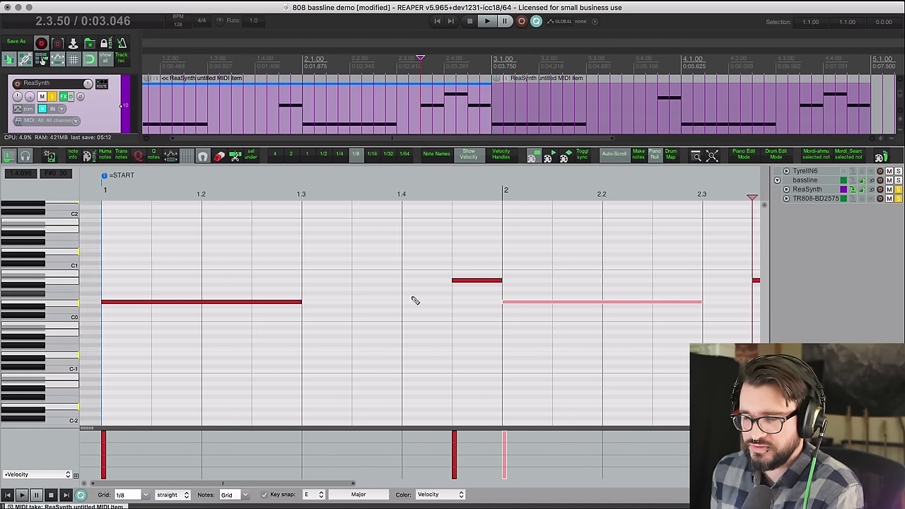
{"action": "scroll", "coordinate": [415, 301], "scroll_direction": "down", "scroll_amount": 2}
{"action": "key", "text": "Escape"}
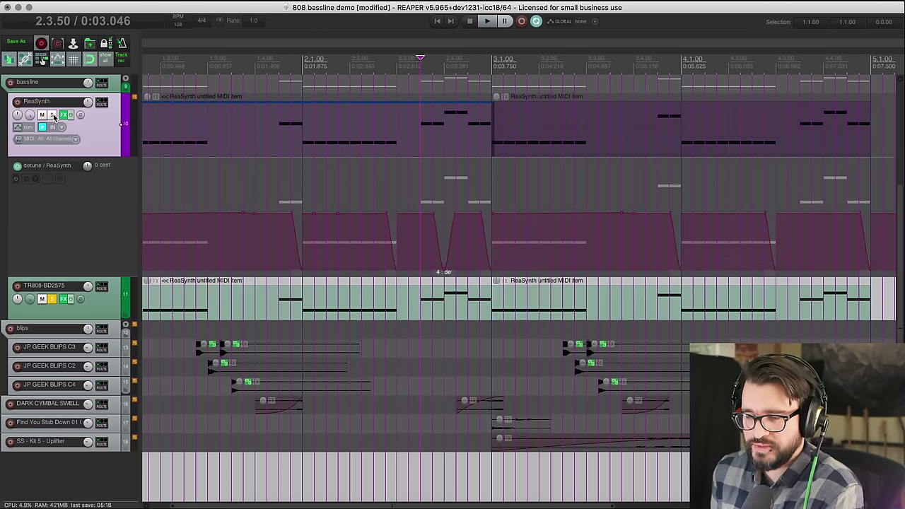
Open the ReaSynth bass track's FX chain showing ReaEQ and move the window lower.
{"action": "left_click", "coordinate": [64, 115]}
{"action": "left_click_drag", "start_coordinate": [388, 112], "coordinate": [400, 205]}
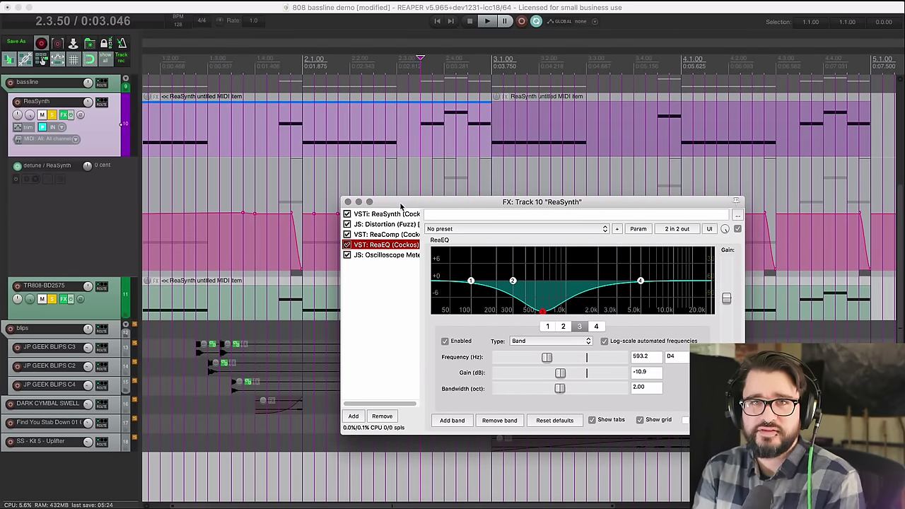